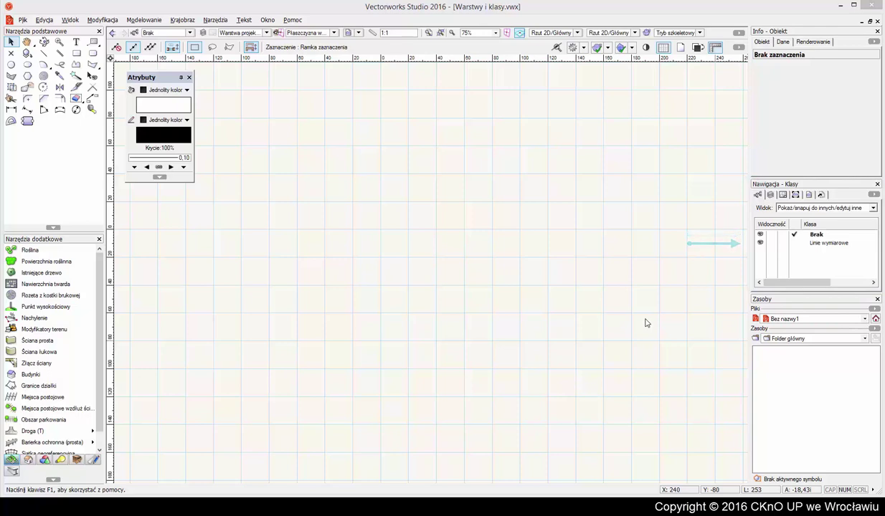
Create a new document from a template and look through its predefined class list
click(23, 20)
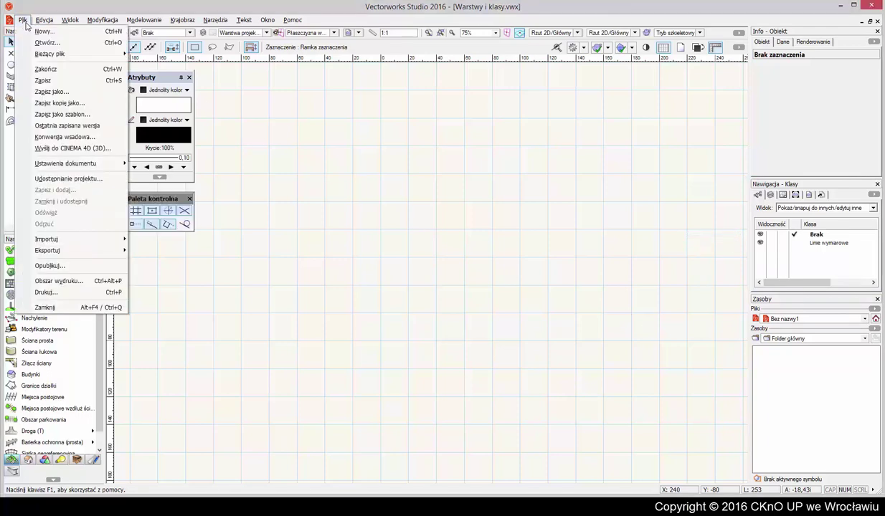
click(34, 32)
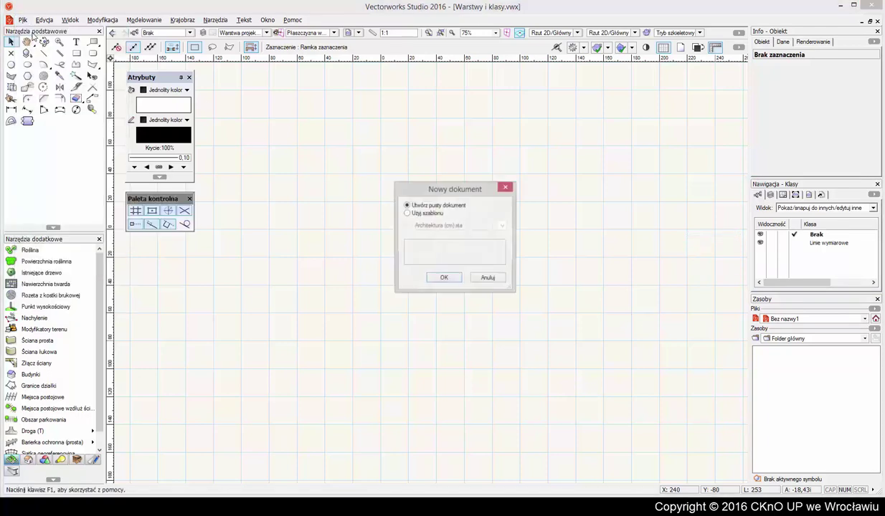
click(416, 214)
click(454, 225)
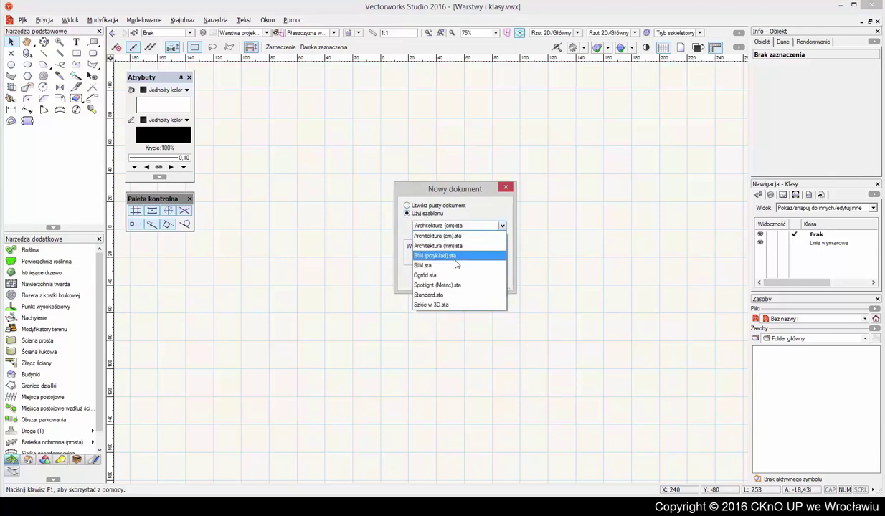
click(454, 256)
click(445, 278)
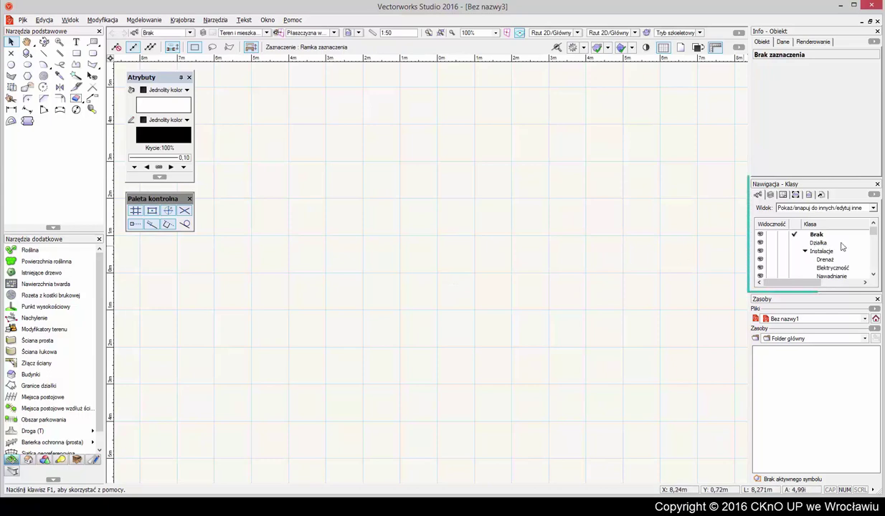
mouse_move(873, 228)
mouse_down()
mouse_move(877, 265)
mouse_move(876, 224)
mouse_up()
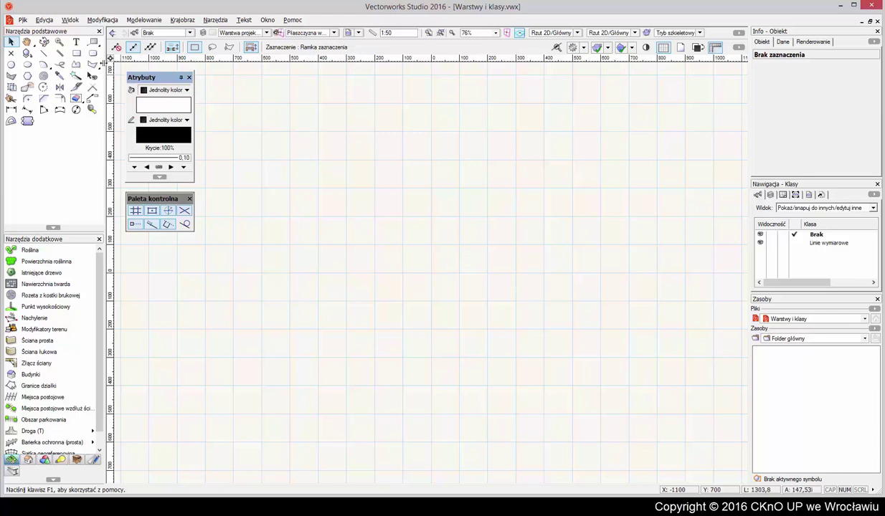
In the Warstwy i klasy drawing, draw a row of three 300 by 300 cm squares with upper-left corners at X -600, -200 and 200, Y 600
click(76, 53)
click(262, 104)
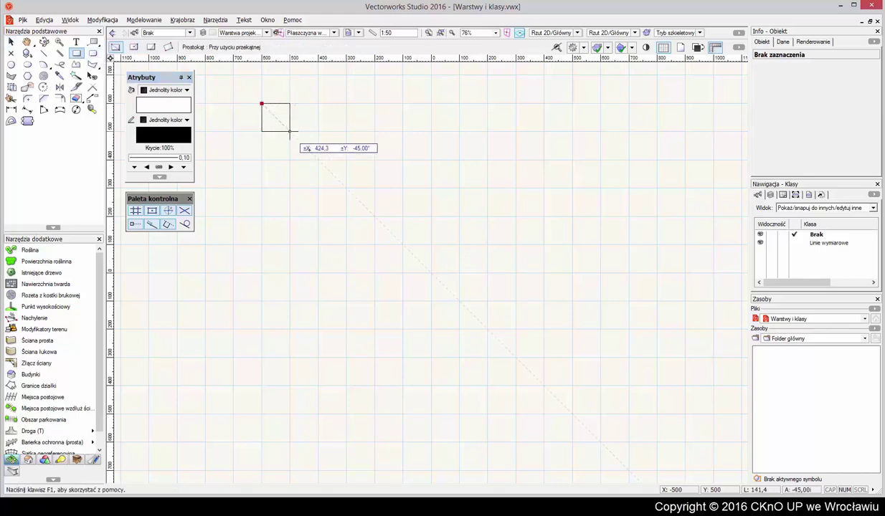
click(346, 189)
click(375, 104)
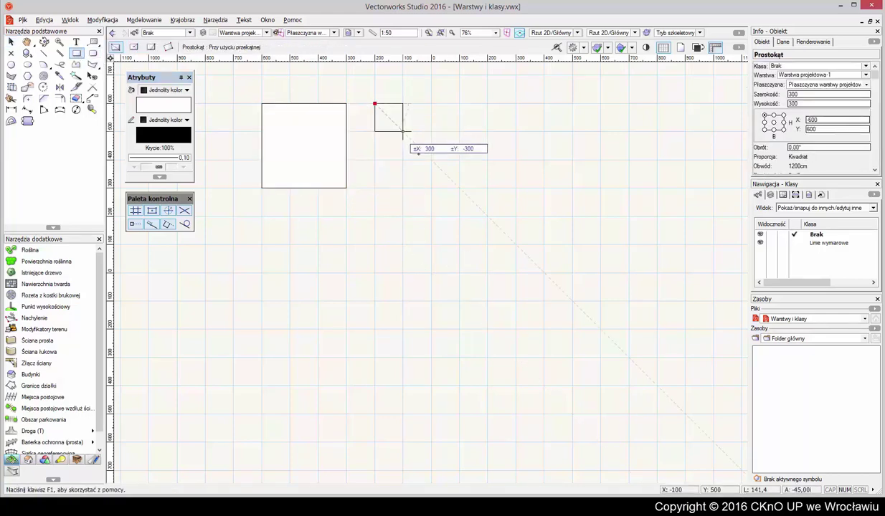
click(459, 188)
click(487, 103)
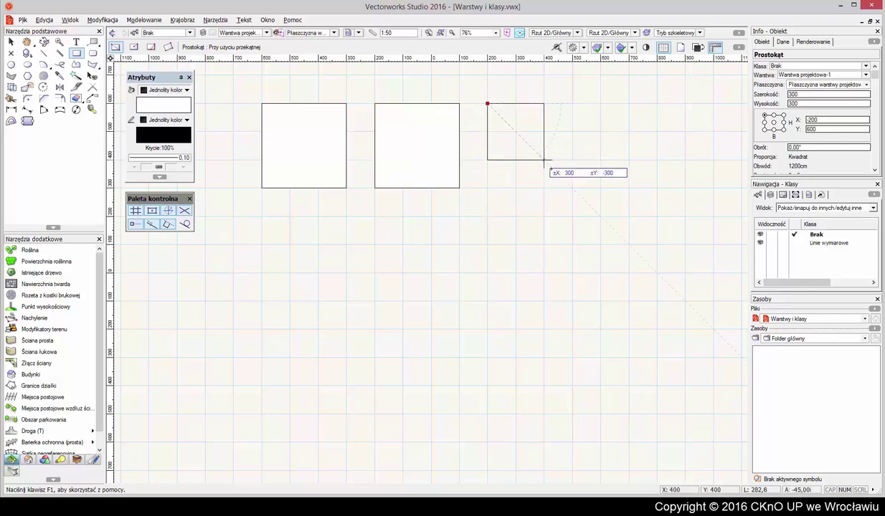
click(571, 187)
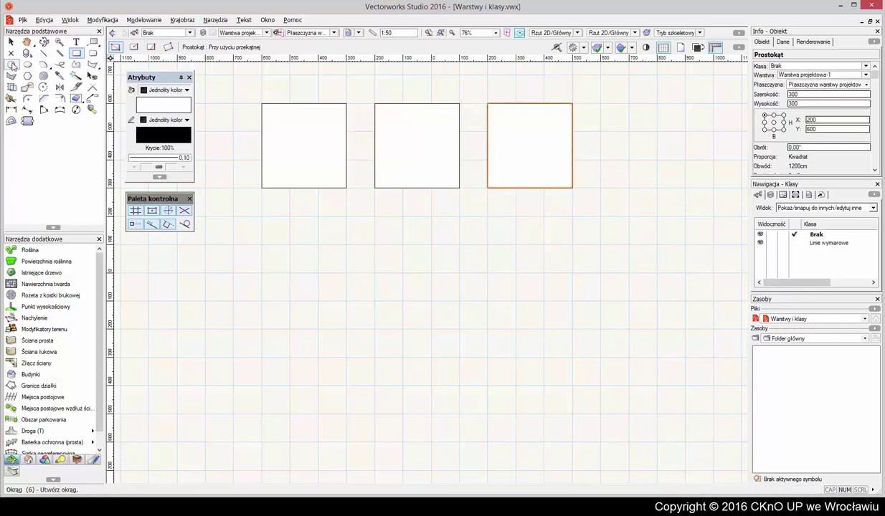
Draw three circles 300 cm in diameter beneath the squares with the Oval tool, with their upper edges at Y 200
click(28, 64)
click(262, 217)
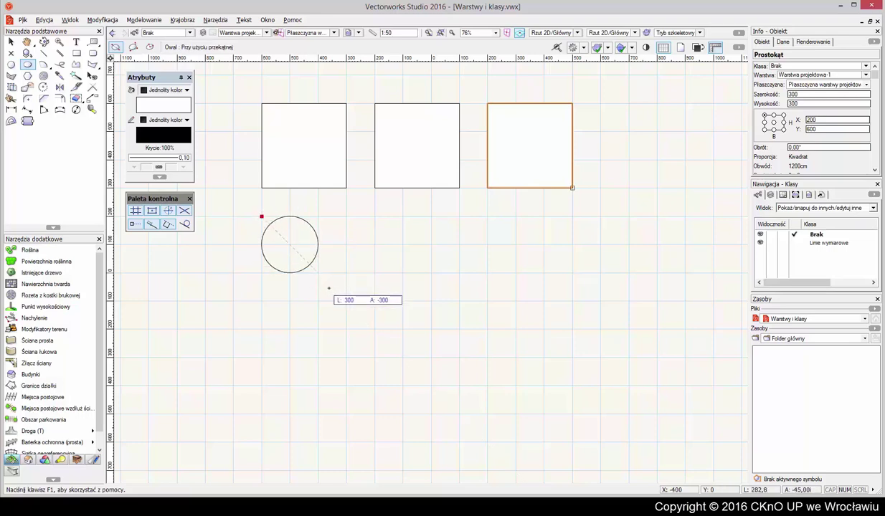
click(344, 299)
click(374, 217)
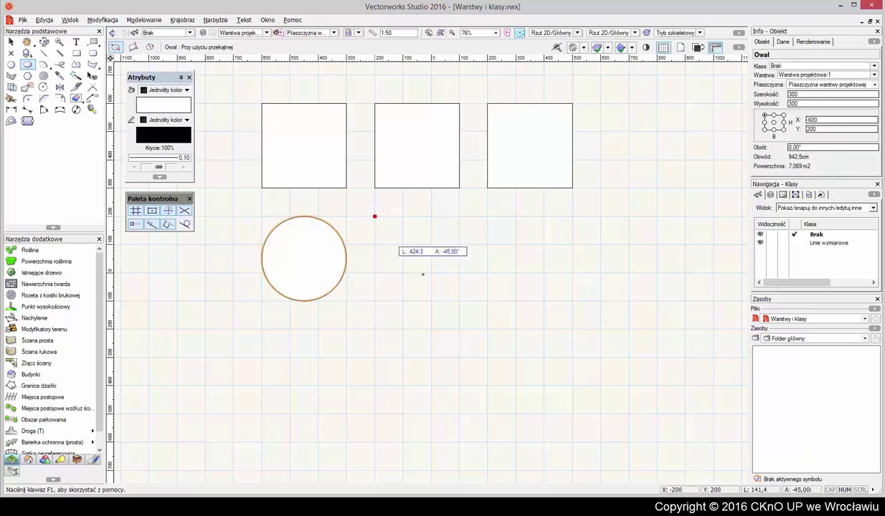
click(459, 300)
click(487, 216)
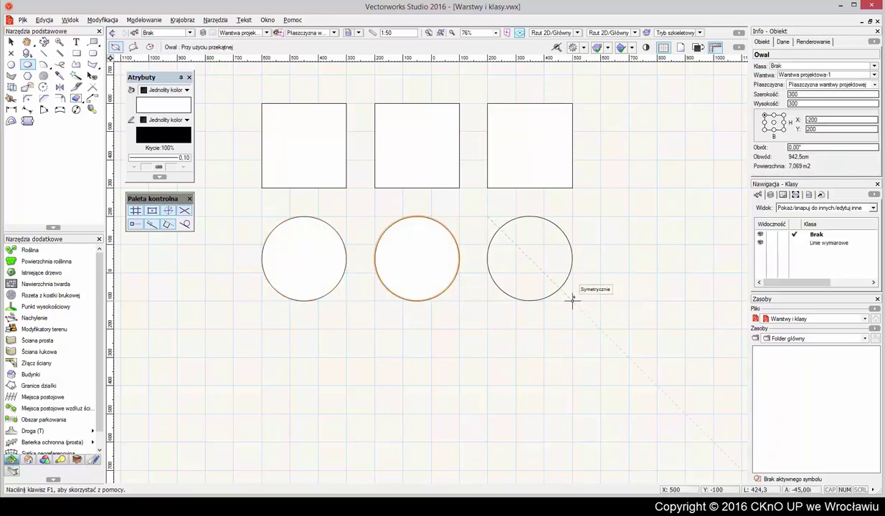
click(571, 300)
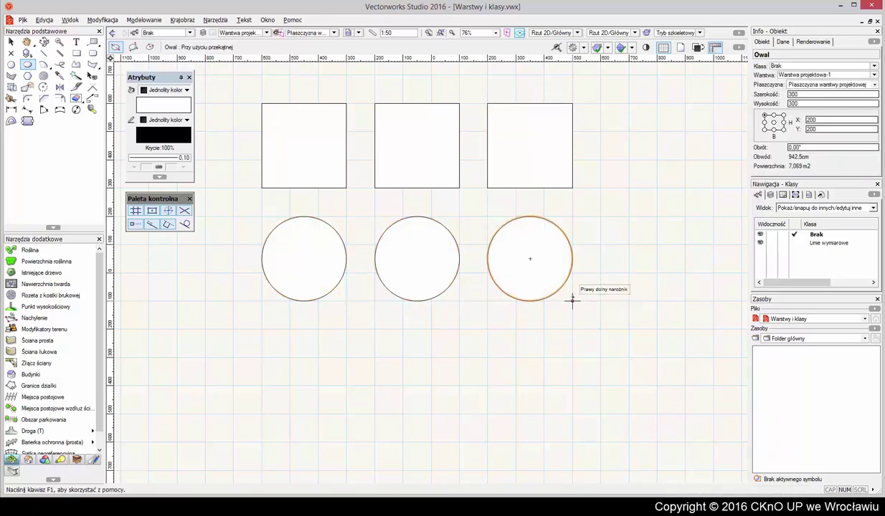
Draw three equilateral triangles with 300 cm sides beneath the circles, with their bases at Y -500, and clear the selection
click(27, 75)
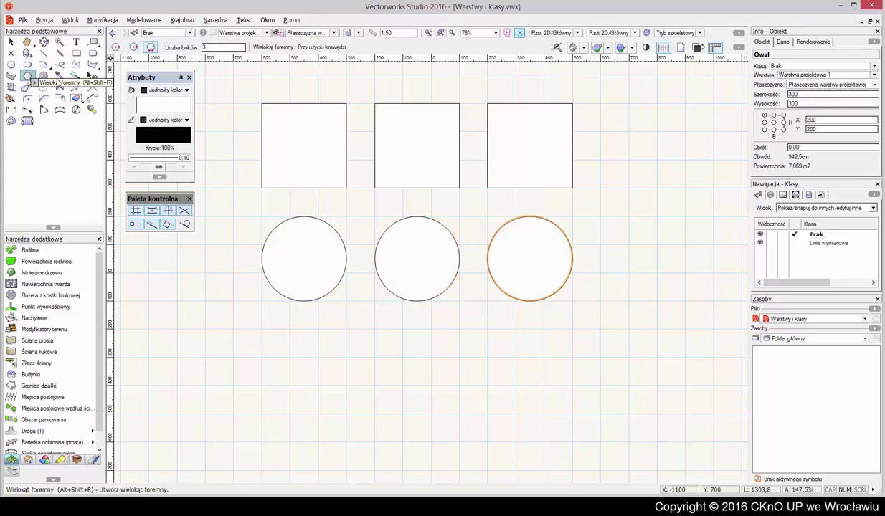
click(262, 414)
click(344, 413)
click(375, 414)
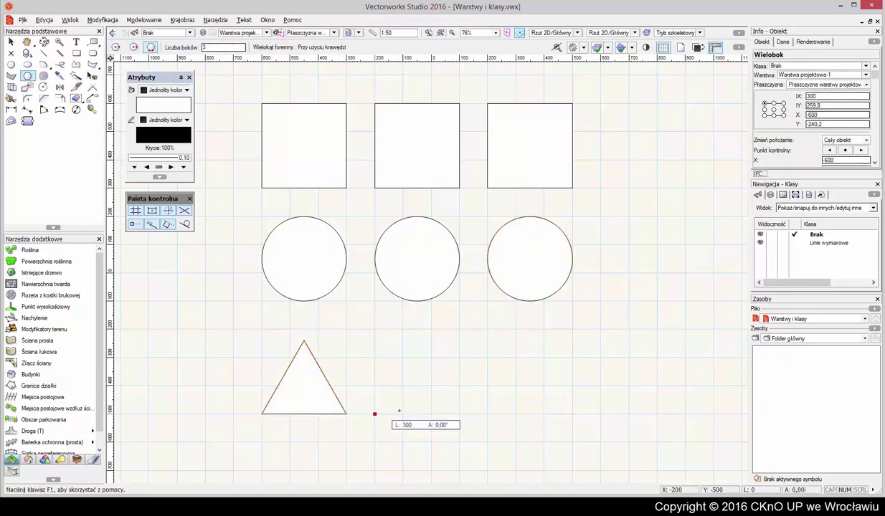
click(458, 414)
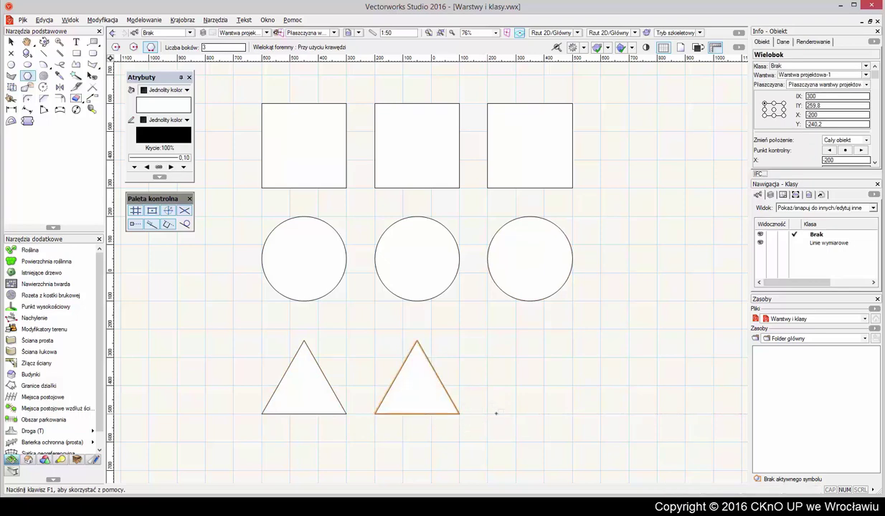
click(488, 414)
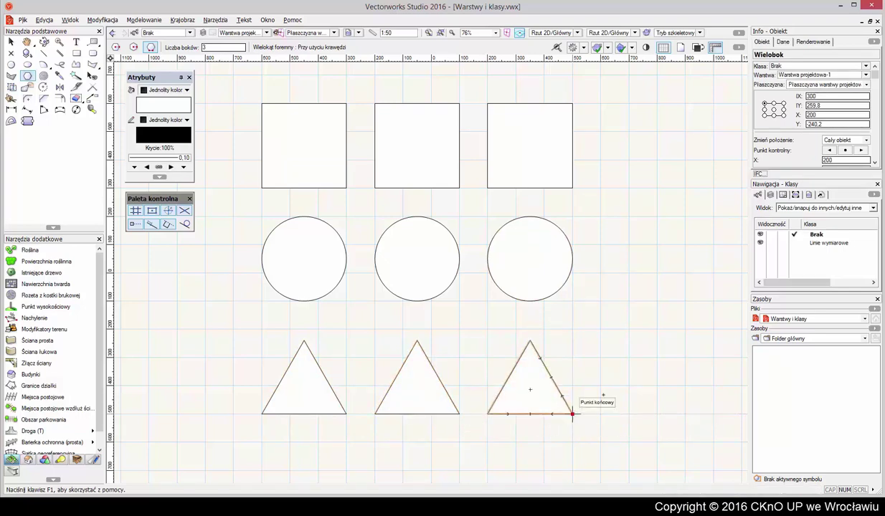
click(572, 413)
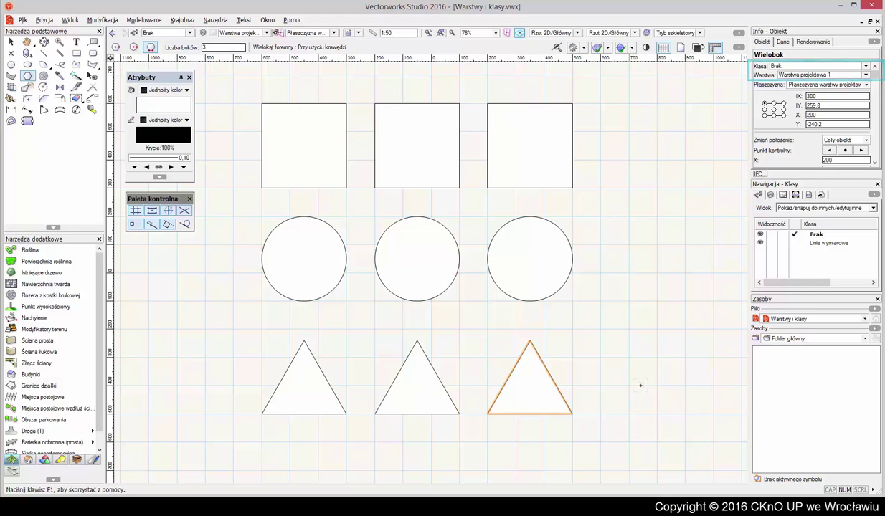
key(x)
key(x)
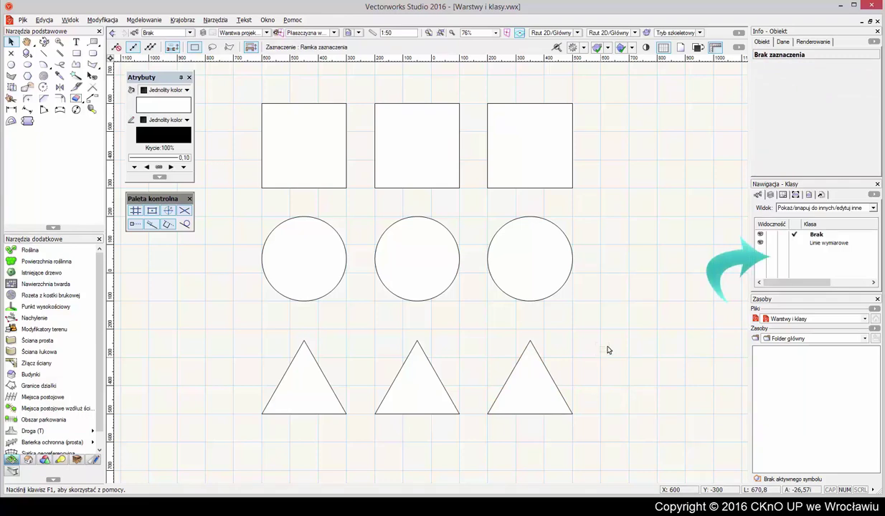
Create a new class named trójkąty, with editing after creation enabled
right_click(791, 267)
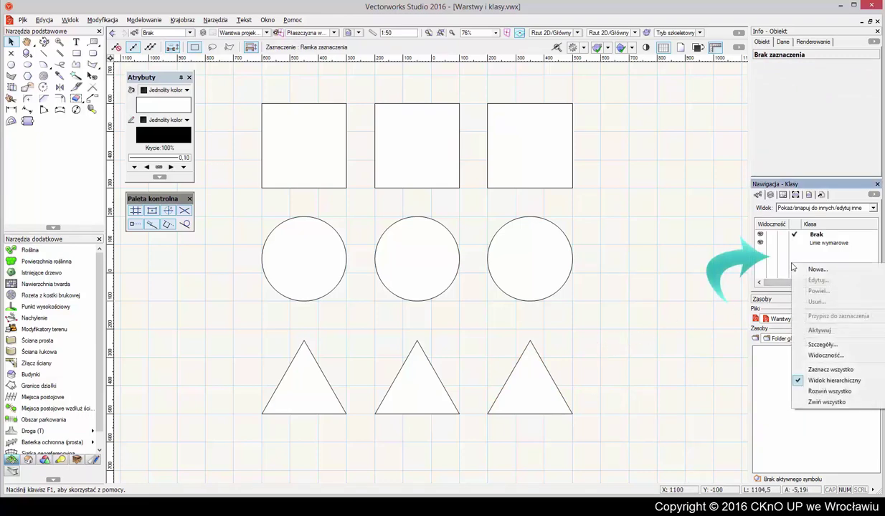
click(817, 269)
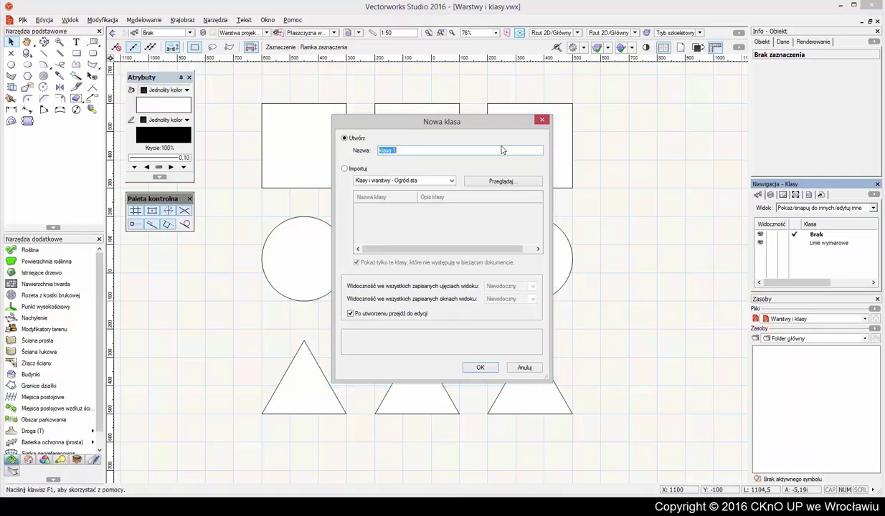
text(trójką)
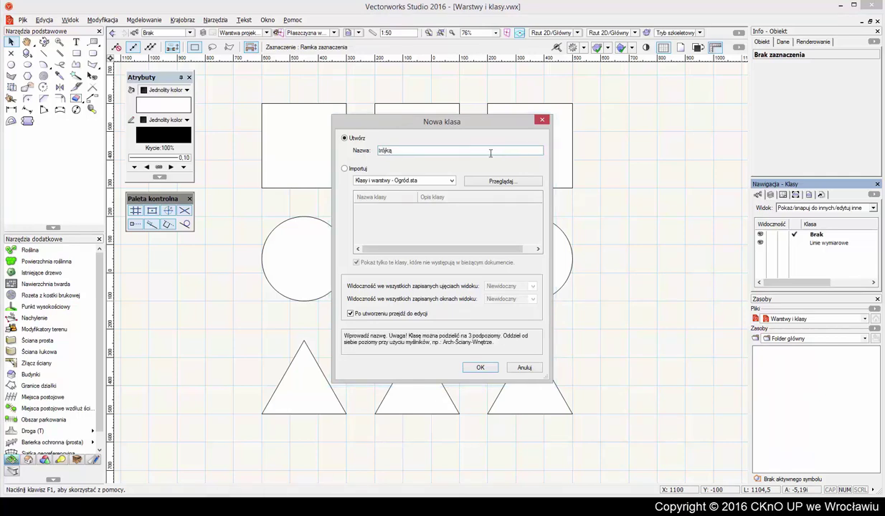
text(tty)
click(493, 368)
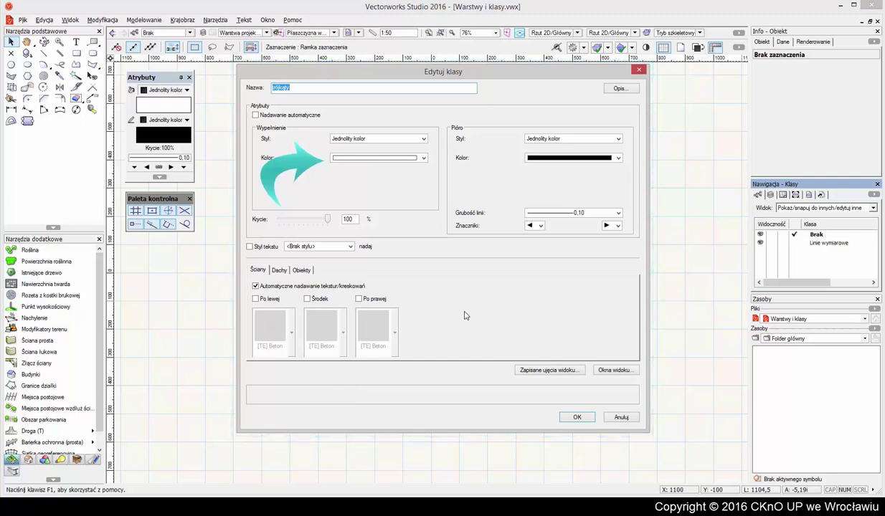
Give the trójkąty class a turquoise fill and enable automatic assignment of its attributes
click(417, 158)
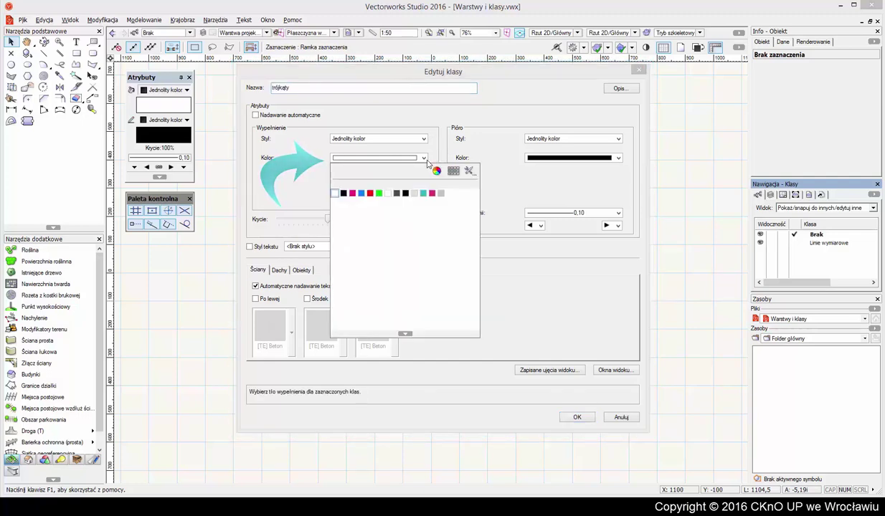
click(424, 194)
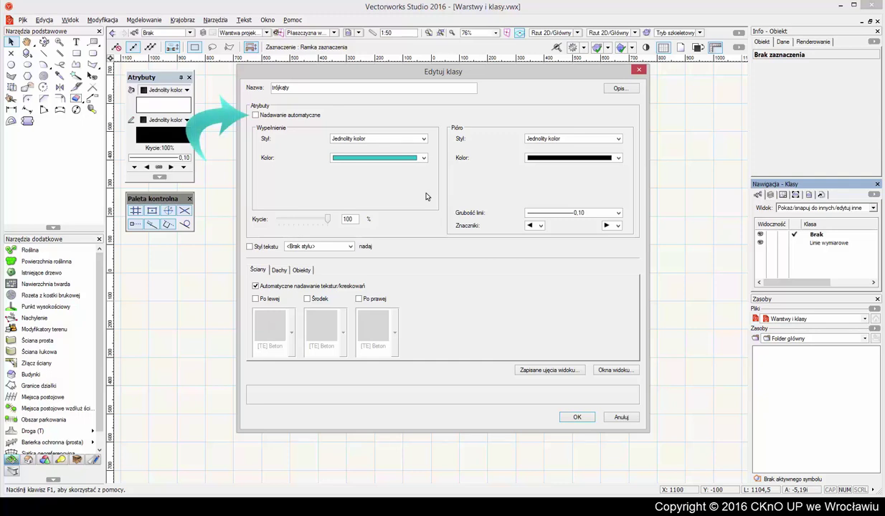
click(282, 114)
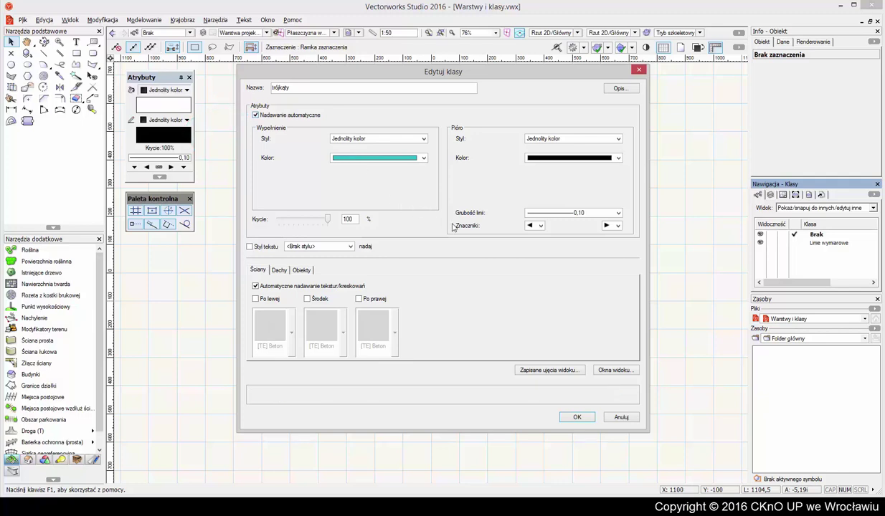
click(577, 416)
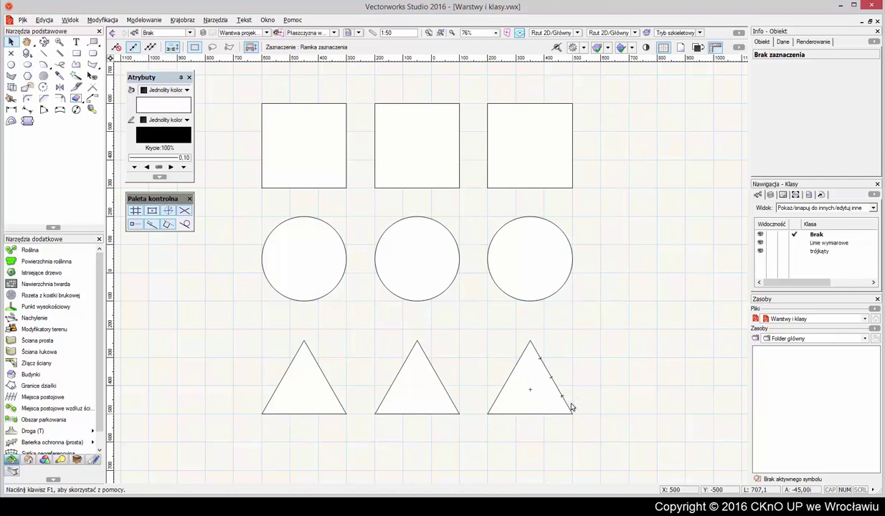
Create a new class named kwadraty, with editing after creation enabled
click(810, 265)
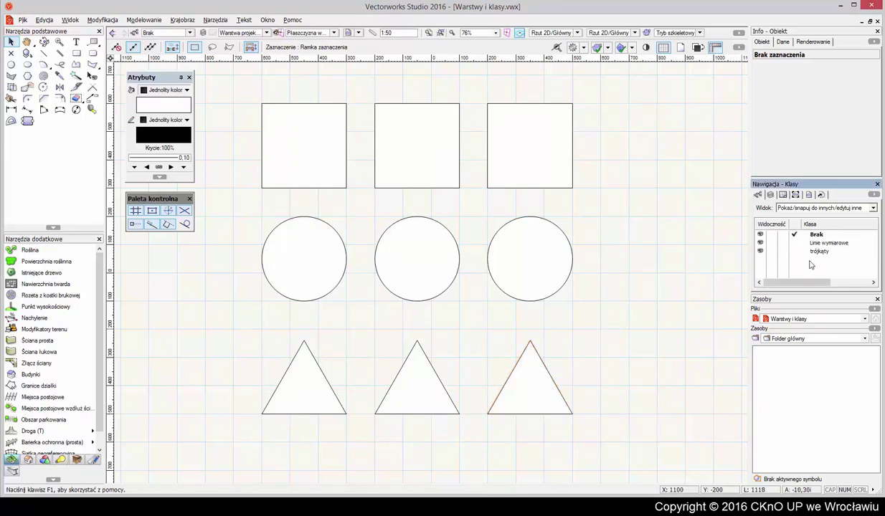
right_click(810, 265)
click(787, 260)
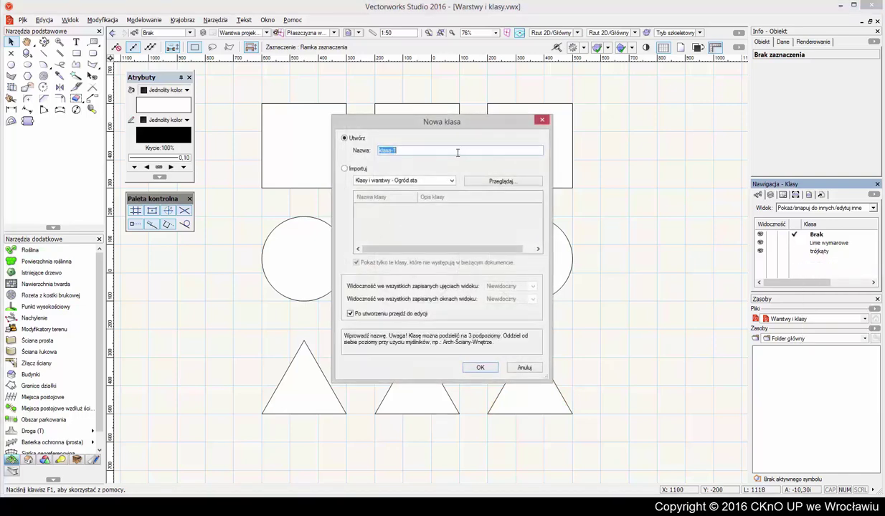
key(BackSpace)
text(kwadraty)
click(478, 367)
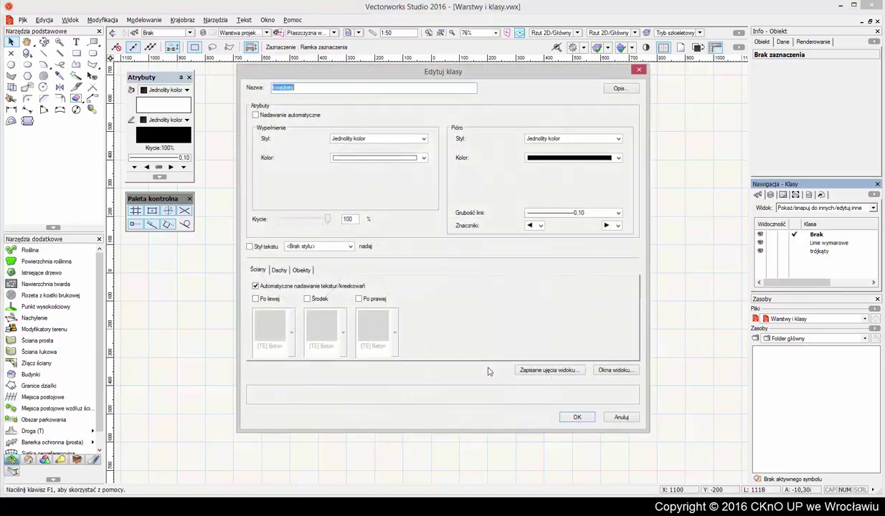
Give the kwadraty class a magenta fill and enable automatic assignment of its attributes
click(423, 158)
click(432, 193)
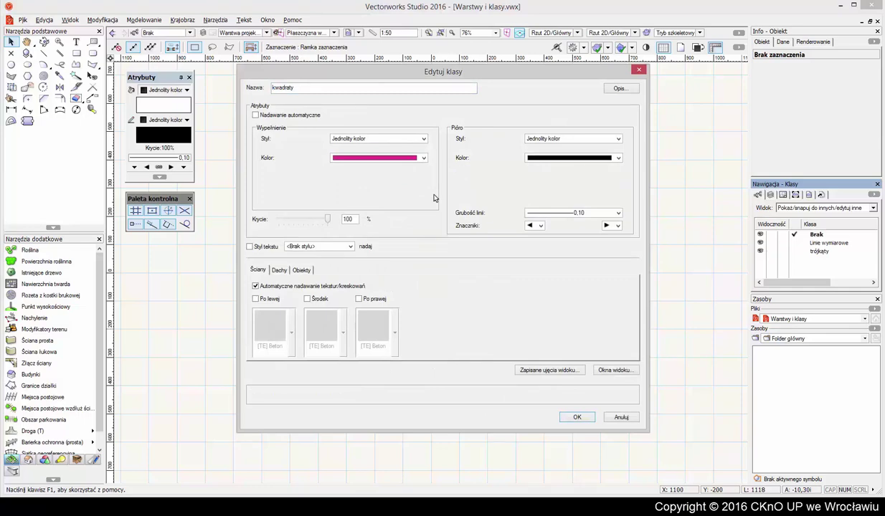
click(280, 115)
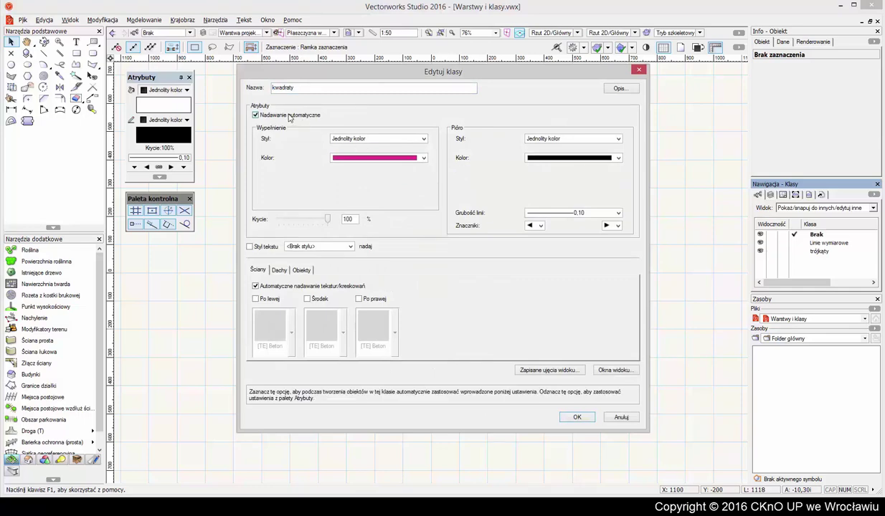
click(577, 417)
Create a new class named koła, with editing after creation enabled
right_click(796, 274)
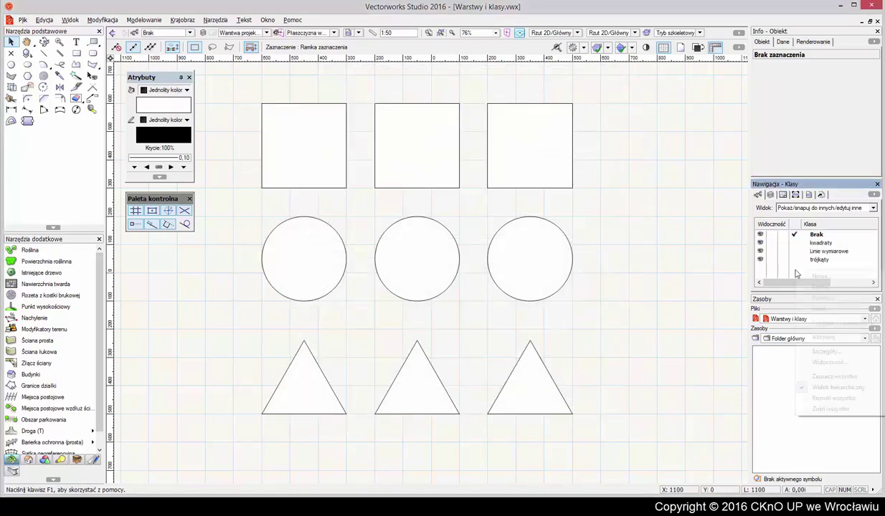
click(807, 277)
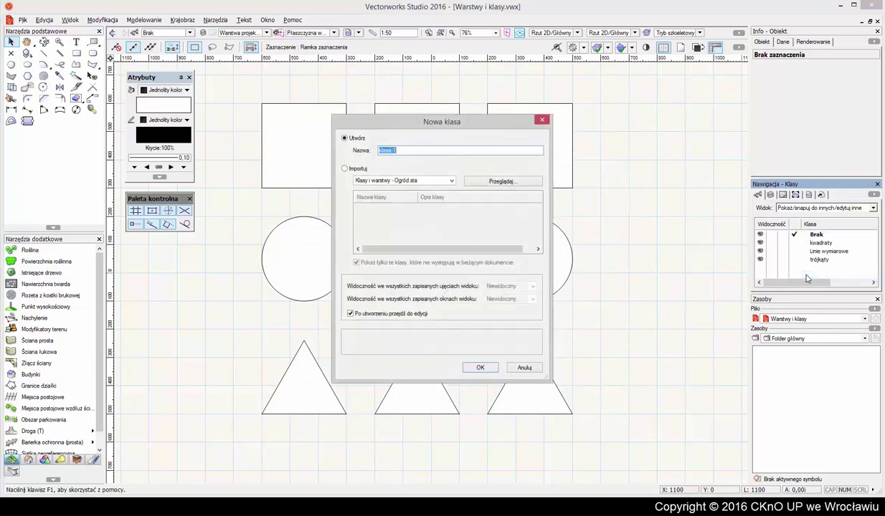
text(koła)
click(480, 367)
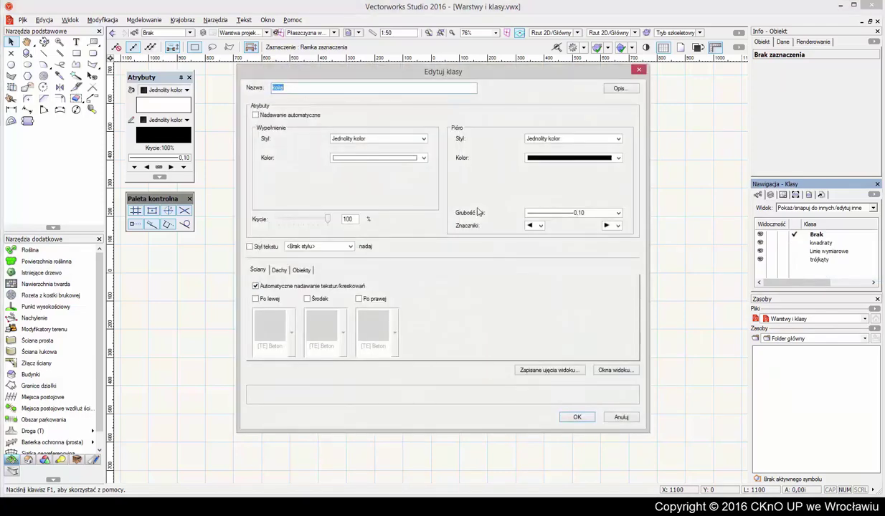
Give the koła class a grey fill and enable automatic assignment of its attributes
click(420, 158)
click(442, 200)
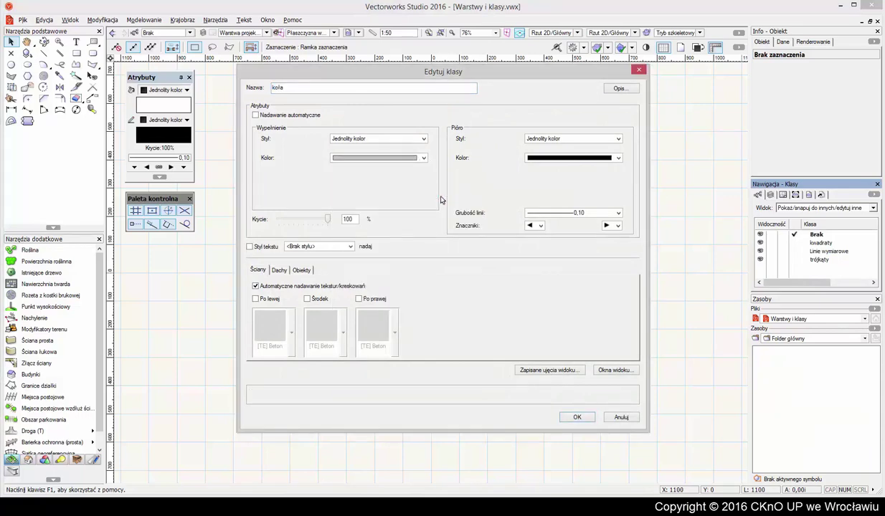
click(294, 115)
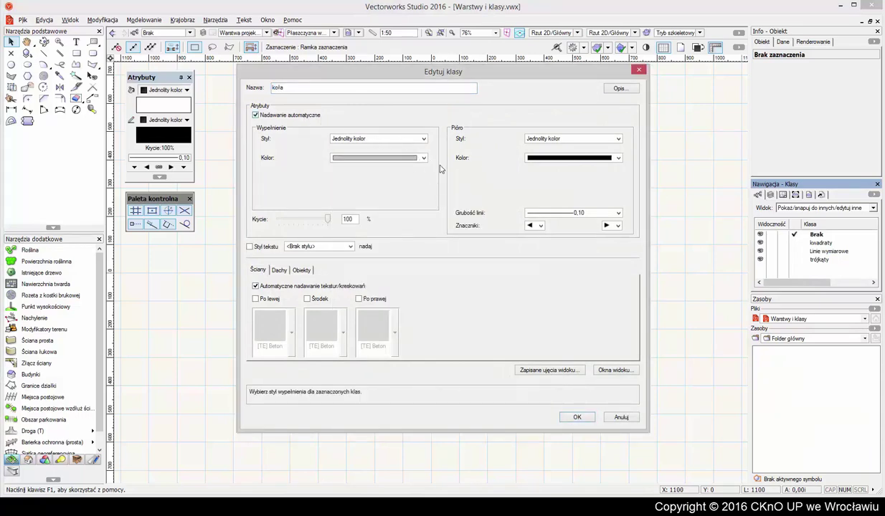
click(576, 416)
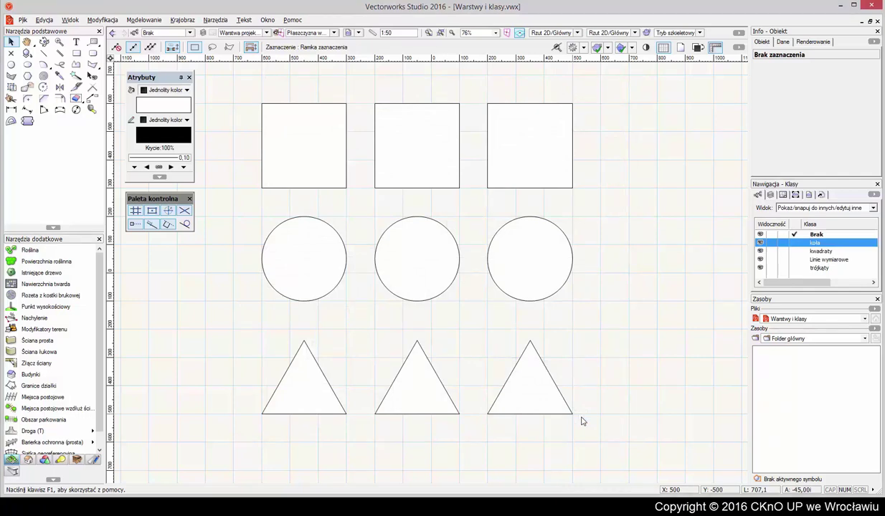
Assign the three triangles to the trójkąty class and apply that class's graphic attributes to them
drag(631, 451, 188, 323)
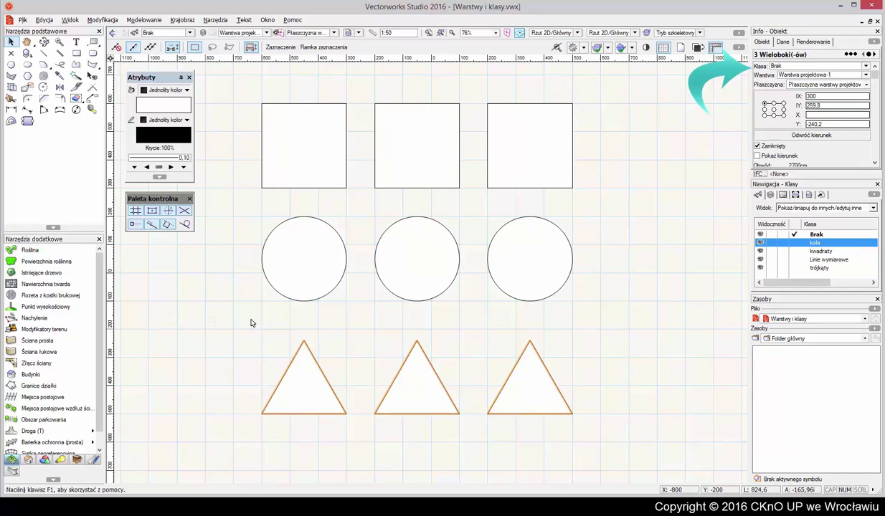
click(866, 65)
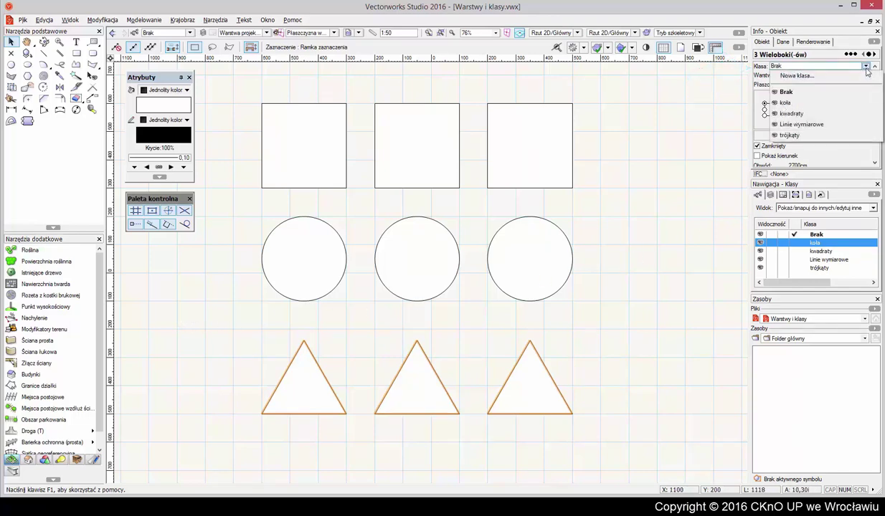
click(833, 135)
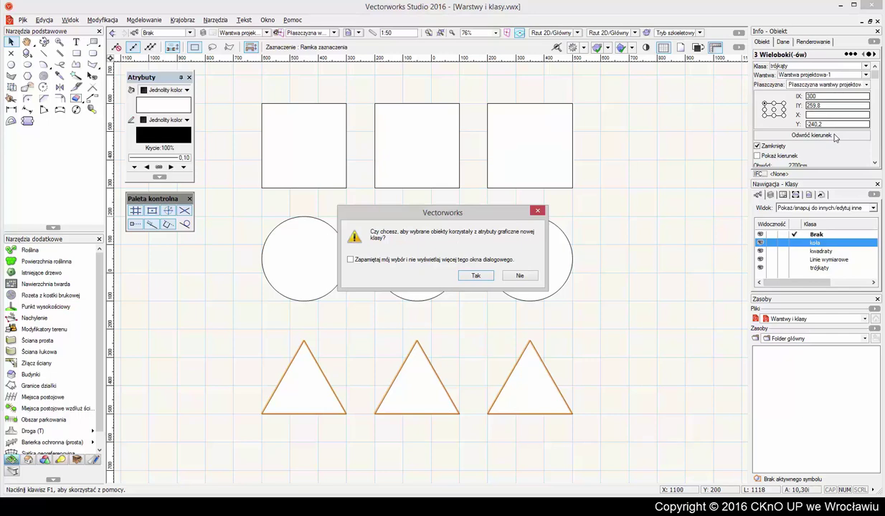
click(475, 276)
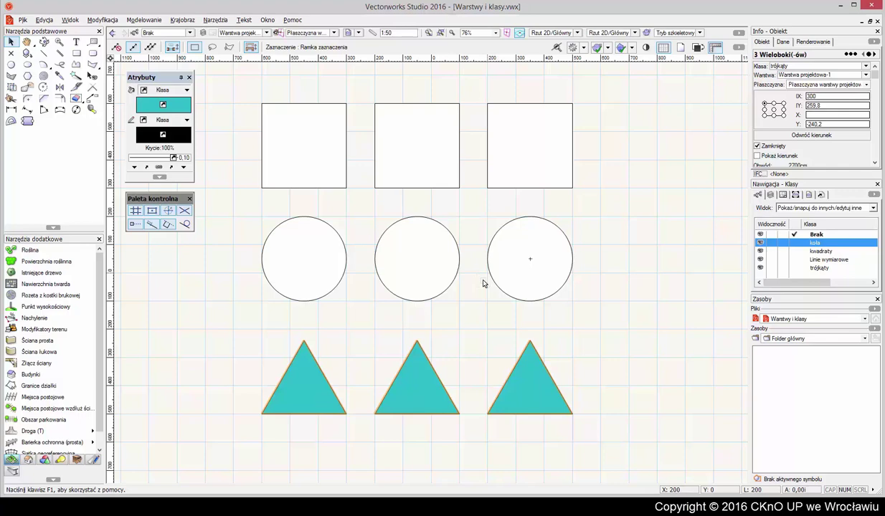
Assign the three circles to the koła class and apply that class's graphic attributes to them
drag(609, 321, 238, 201)
click(842, 65)
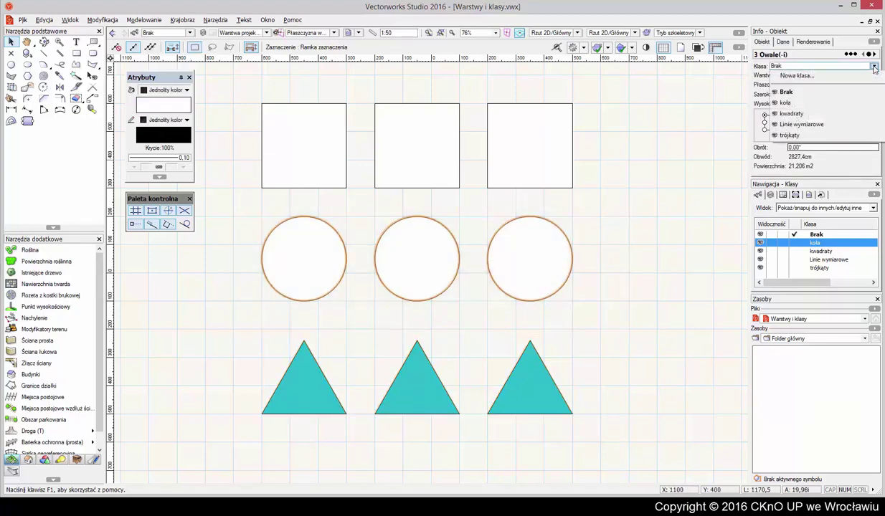
click(807, 103)
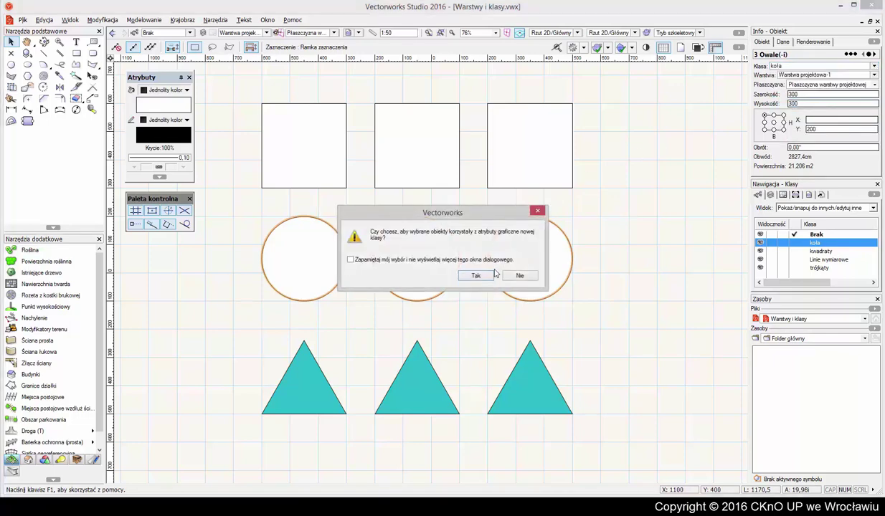
click(490, 278)
Assign the three squares to the kwadraty class with its graphic attributes, and clear the selection
drag(632, 210, 247, 79)
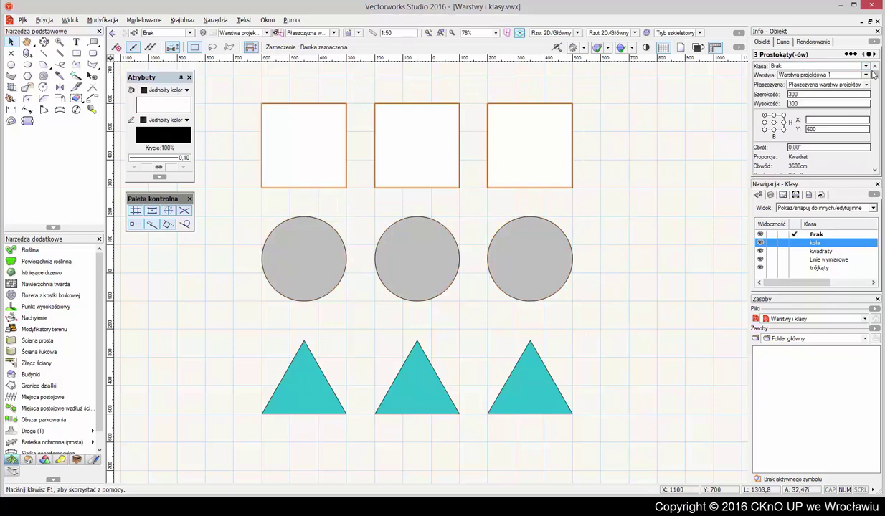
click(865, 67)
click(806, 110)
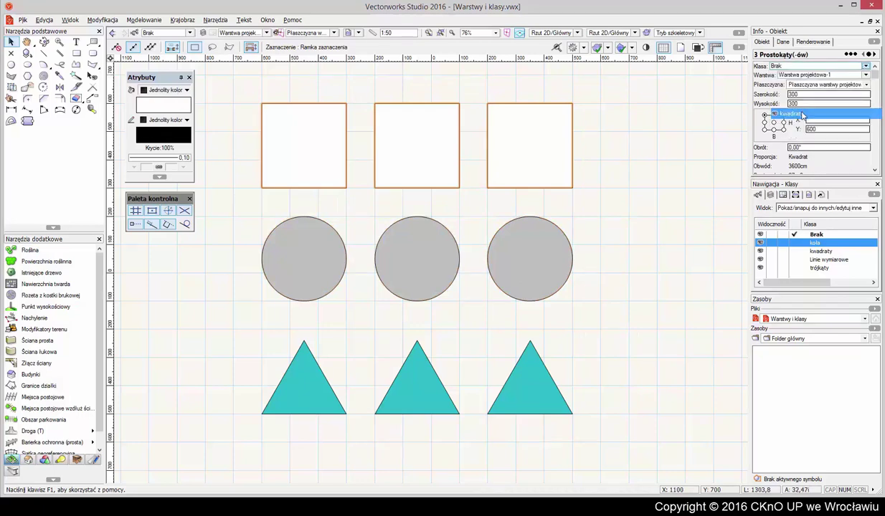
click(475, 276)
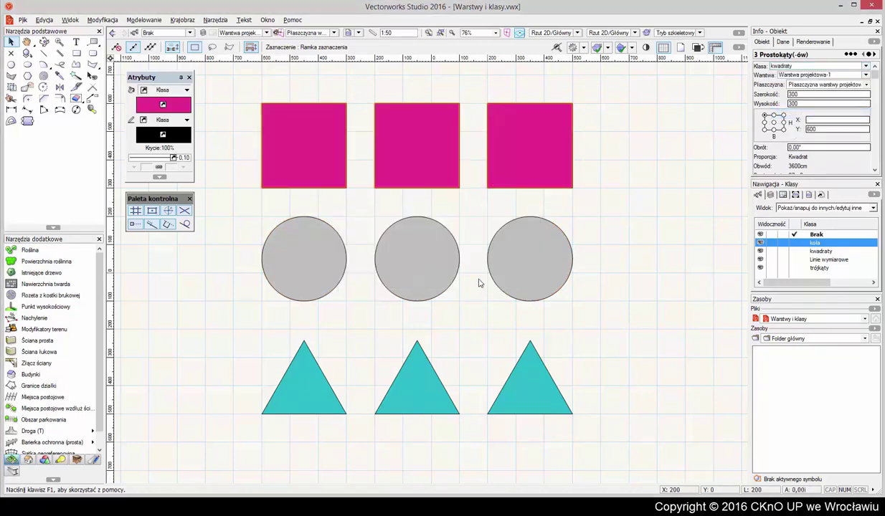
click(628, 295)
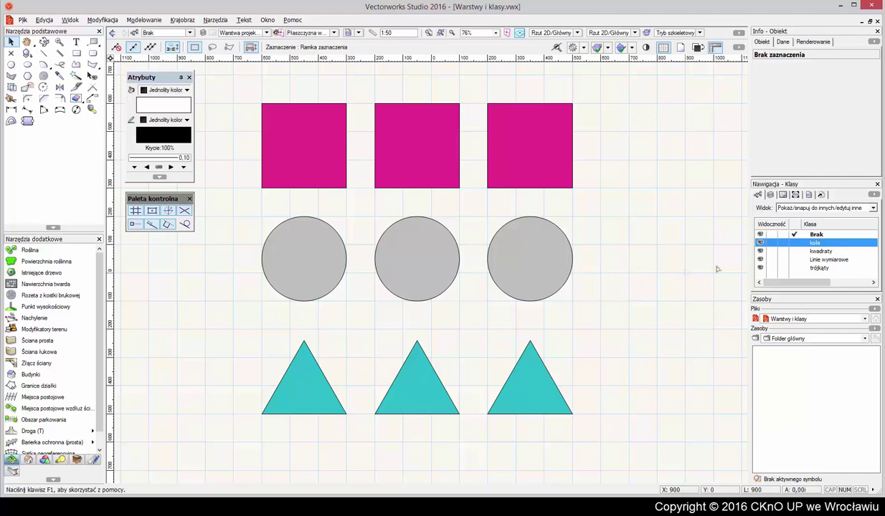
Edit the koła class and change its fill colour to bright green
right_click(815, 244)
click(828, 260)
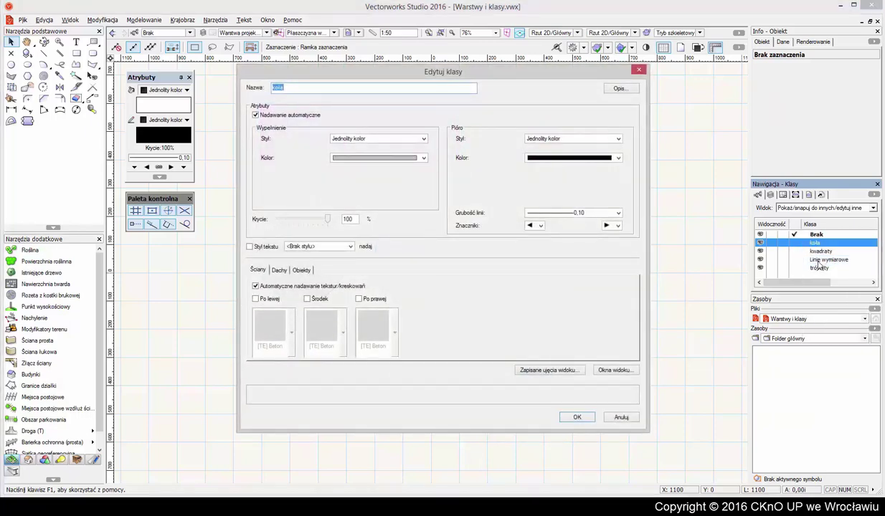
click(416, 158)
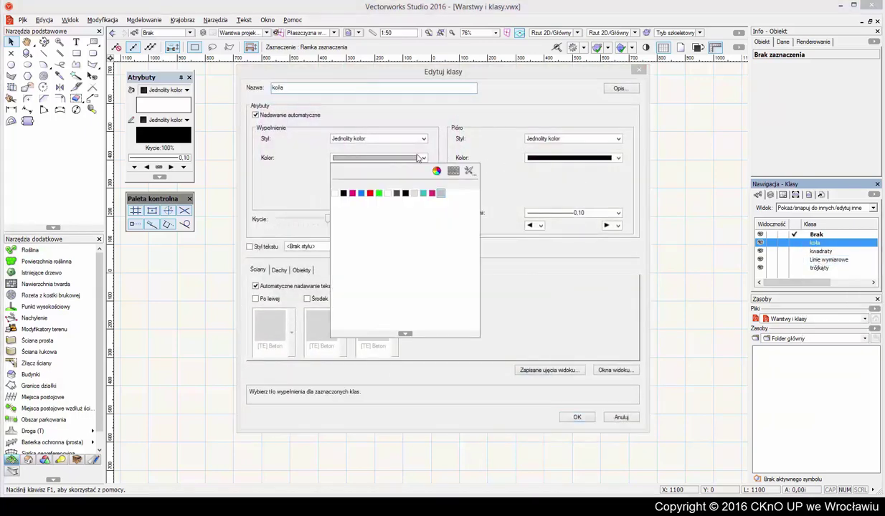
click(379, 193)
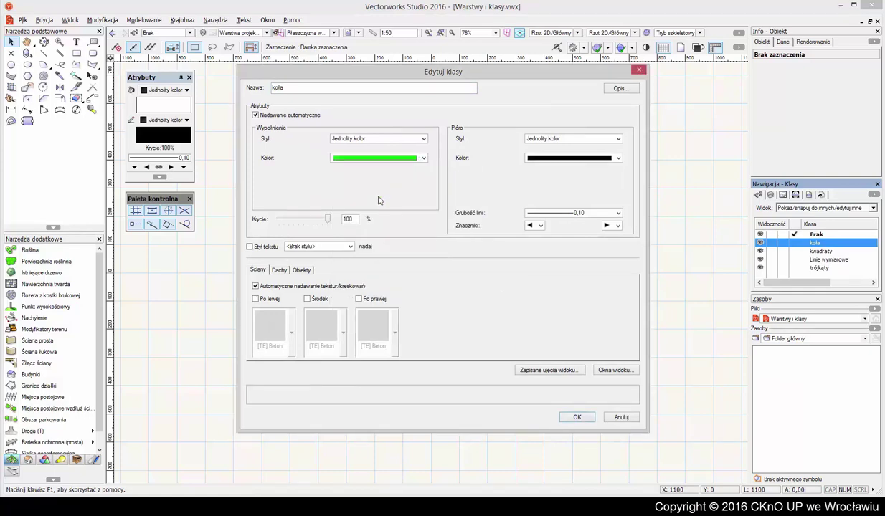
click(575, 417)
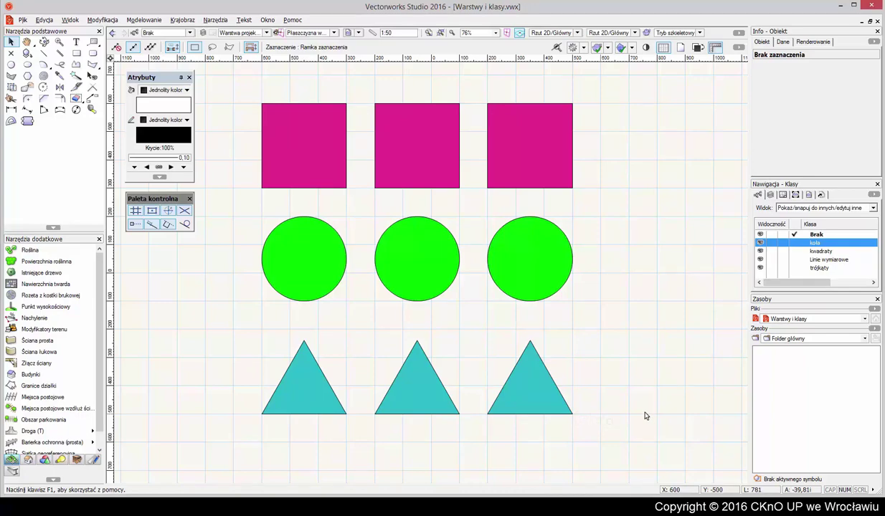
Edit the koła class again and set its fill colour back to grey
right_click(800, 245)
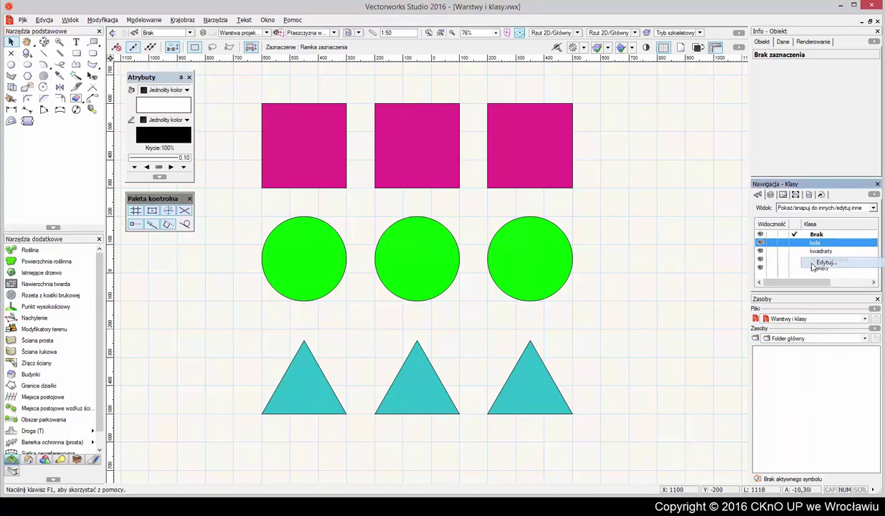
click(826, 262)
click(416, 160)
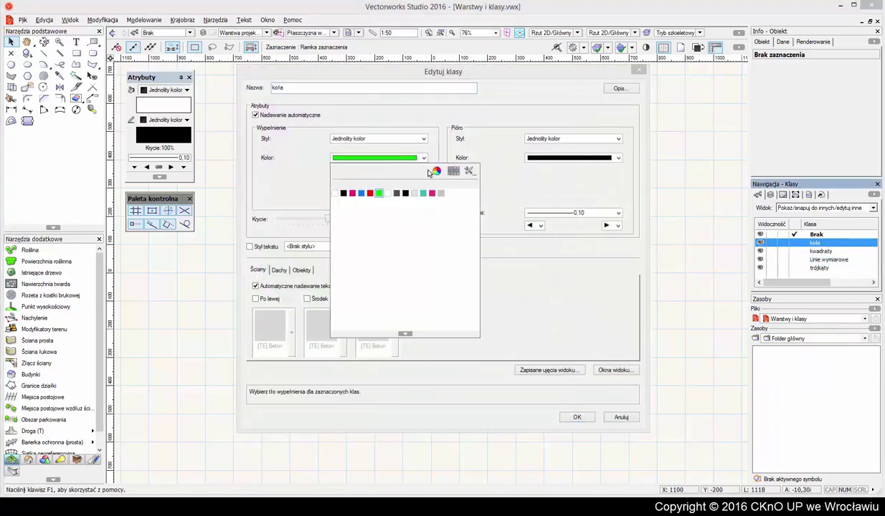
click(430, 194)
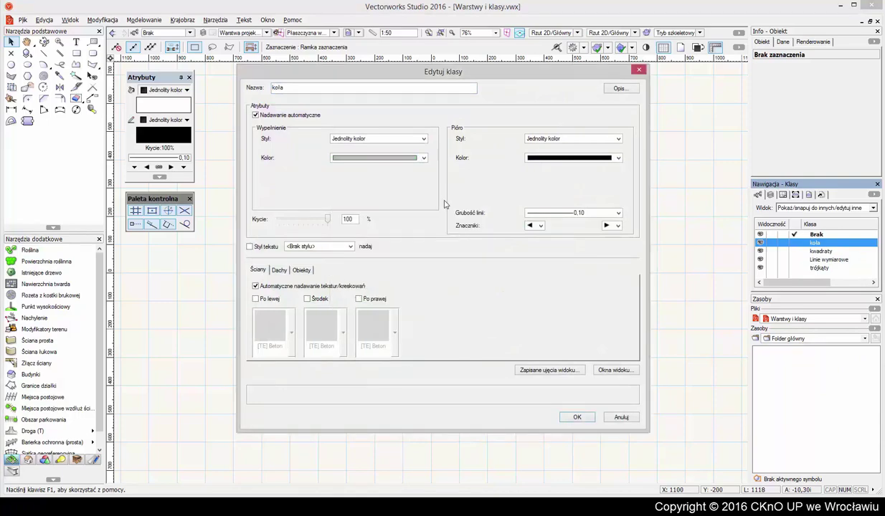
click(566, 415)
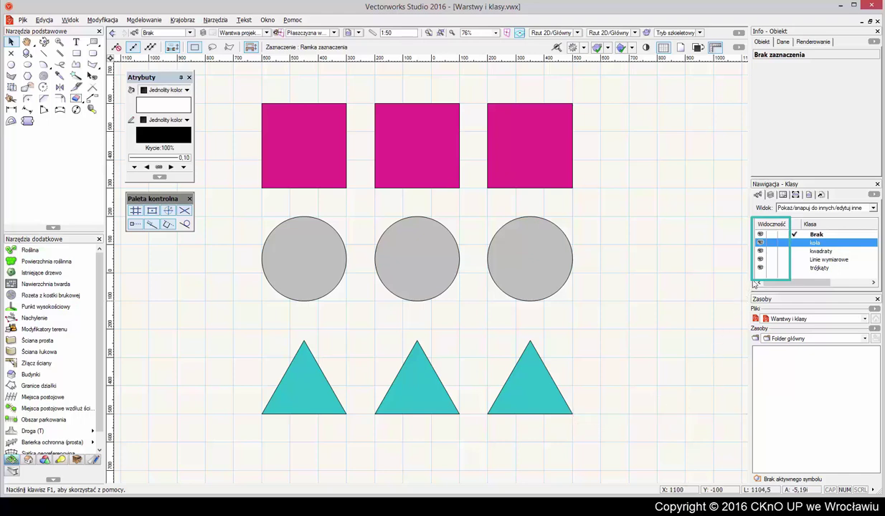
Try the invisible and greyed states on the classes, leaving koła and trójkąty greyed and kwadraty visible
click(772, 244)
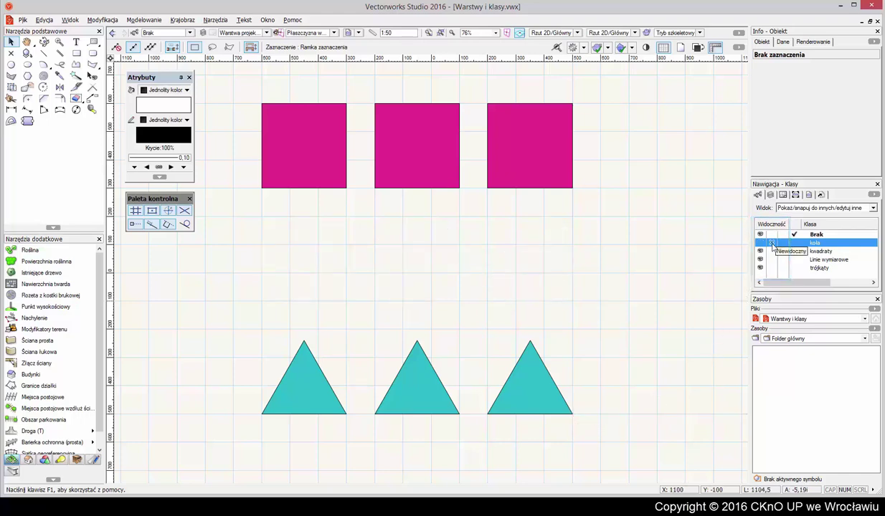
click(782, 244)
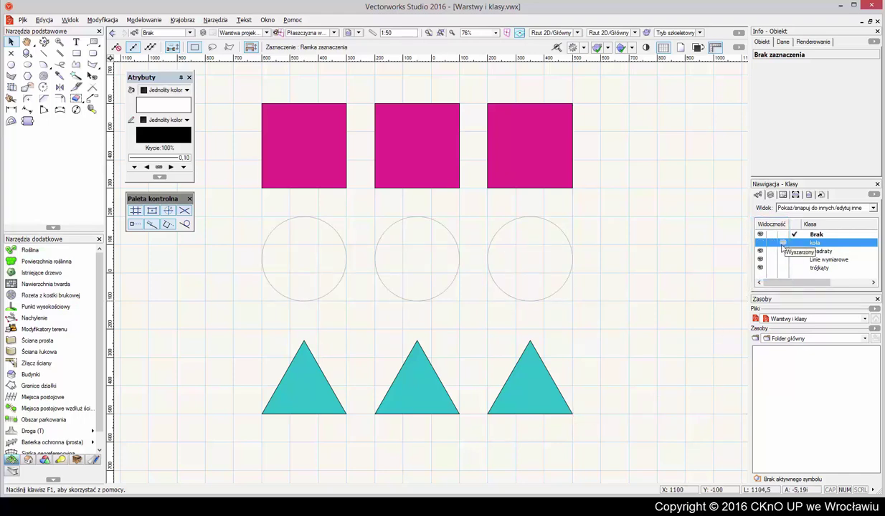
click(782, 252)
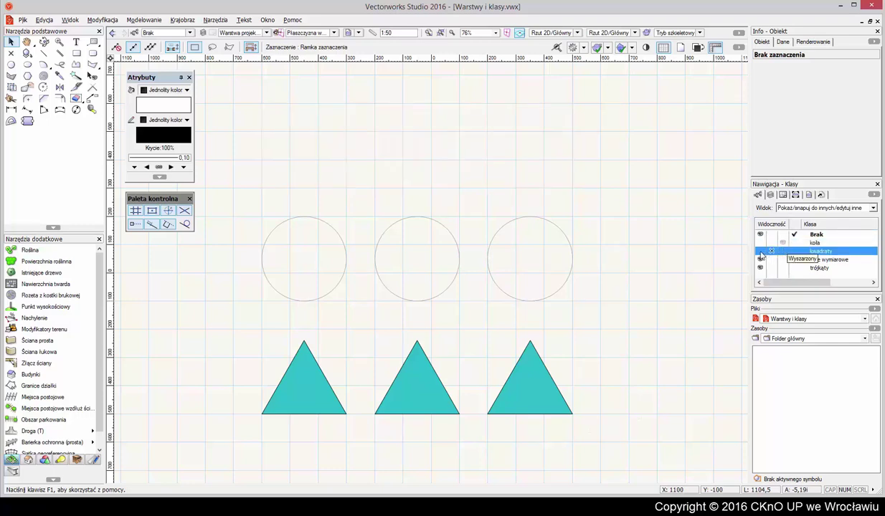
click(760, 252)
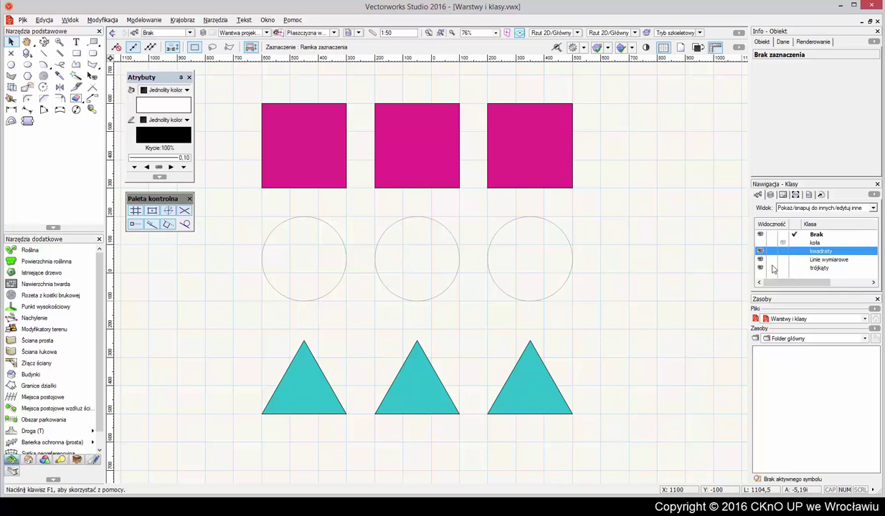
click(771, 268)
click(782, 268)
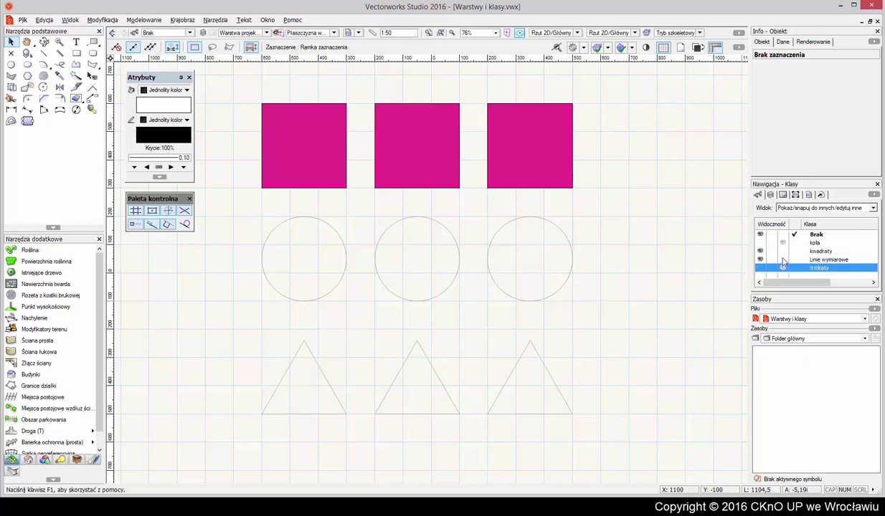
Hide the koła and trójkąty classes in turn and make each fully visible again
click(771, 243)
click(759, 243)
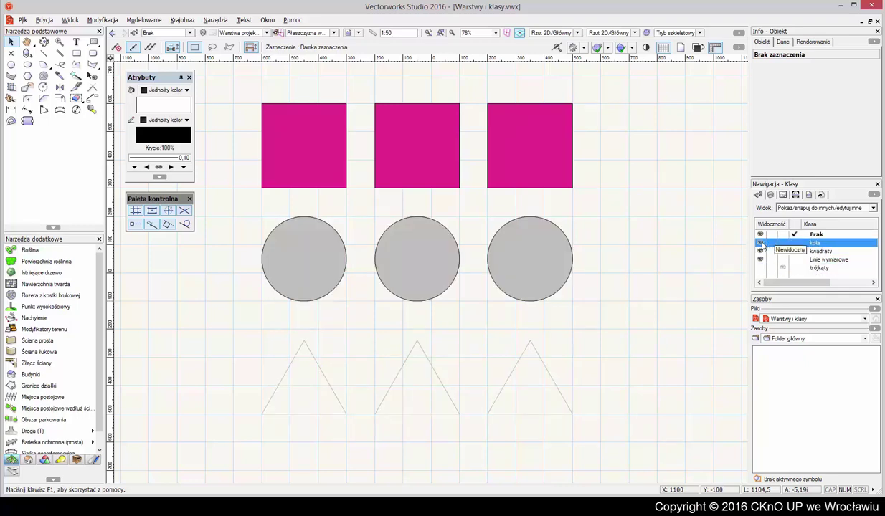
click(764, 268)
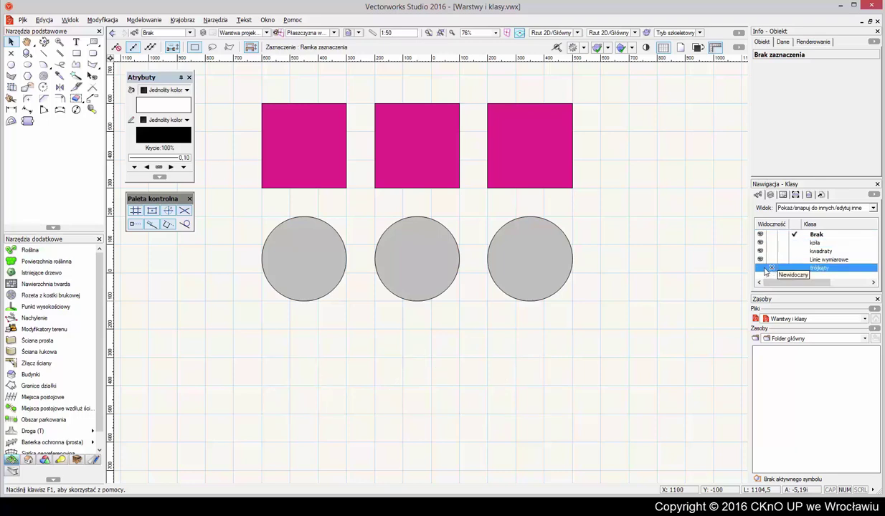
click(761, 268)
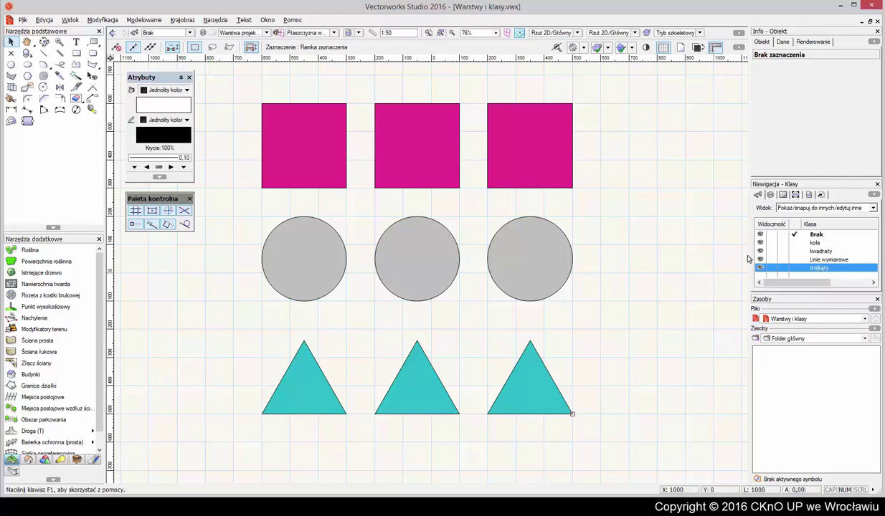
Create a new design layer named piętro pierwsze
click(771, 196)
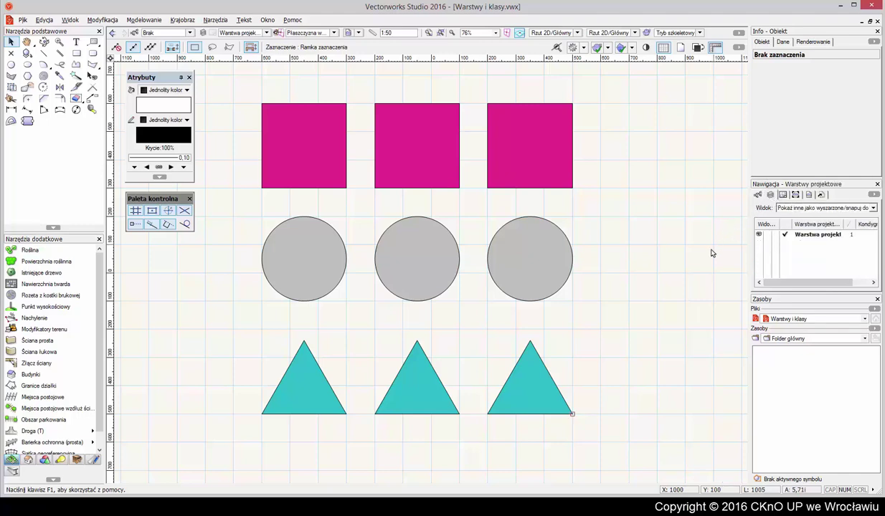
right_click(800, 244)
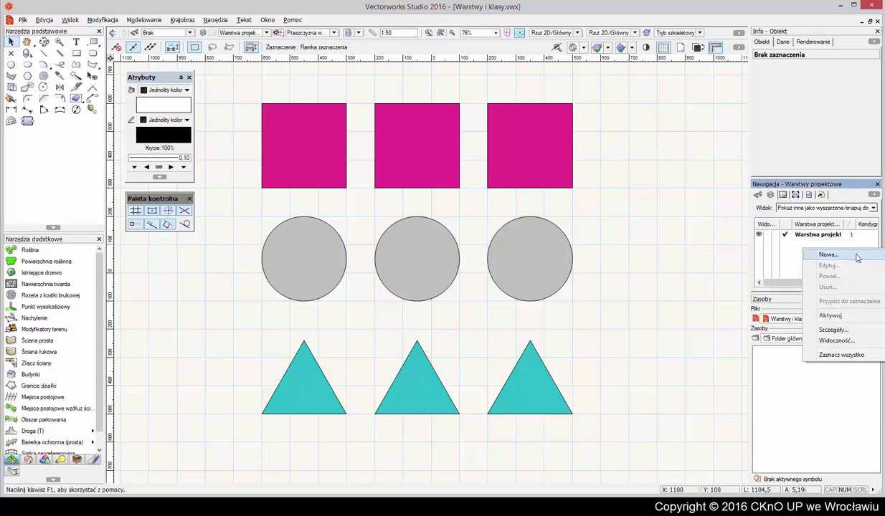
click(829, 255)
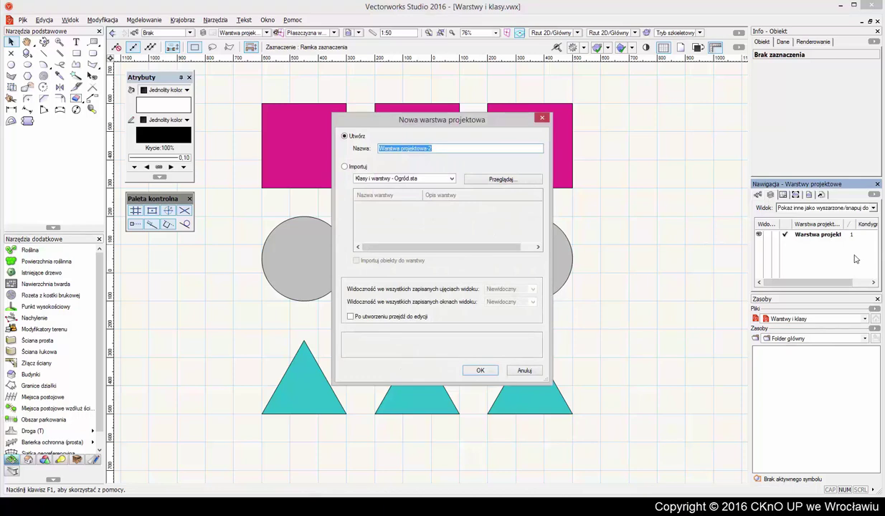
text(pie)
text(tro pierwsz)
text(e)
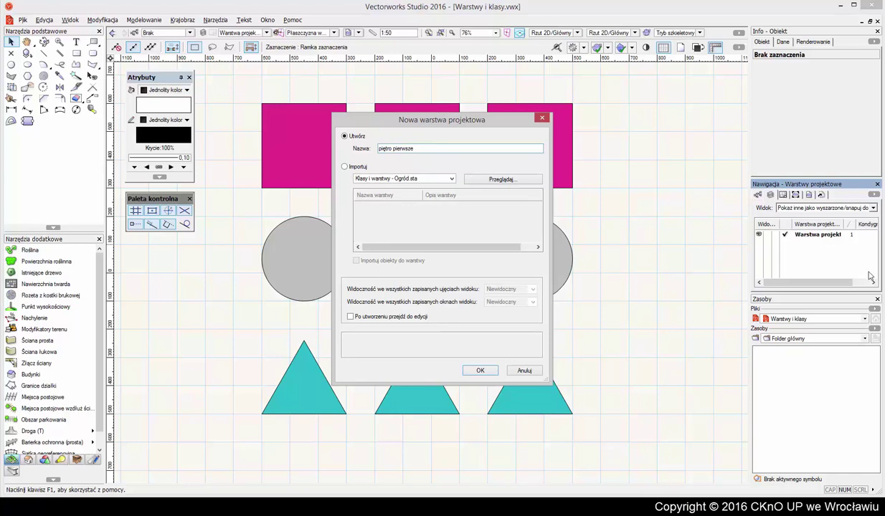
click(482, 370)
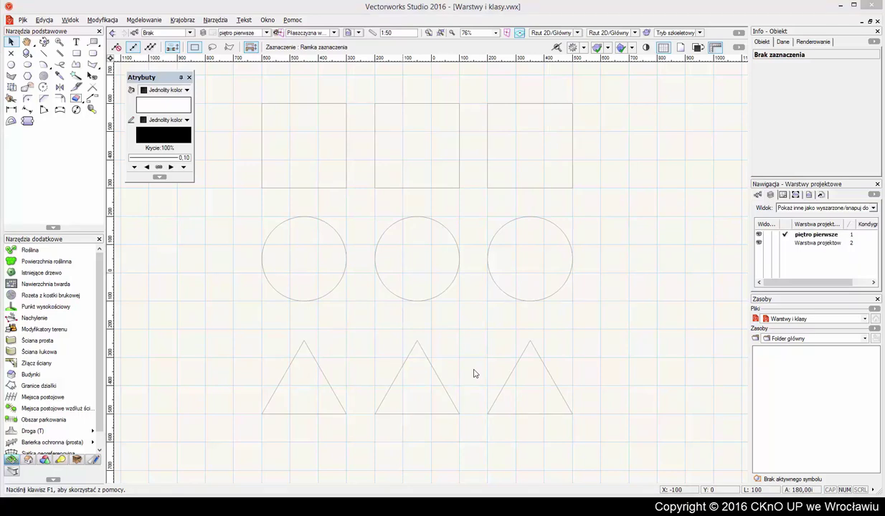
Create a new design layer named piętro drugie
right_click(791, 264)
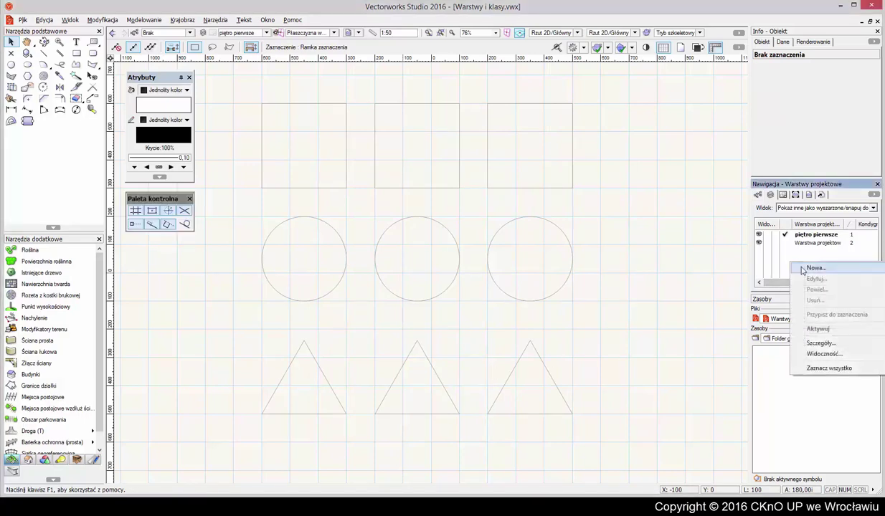
click(802, 269)
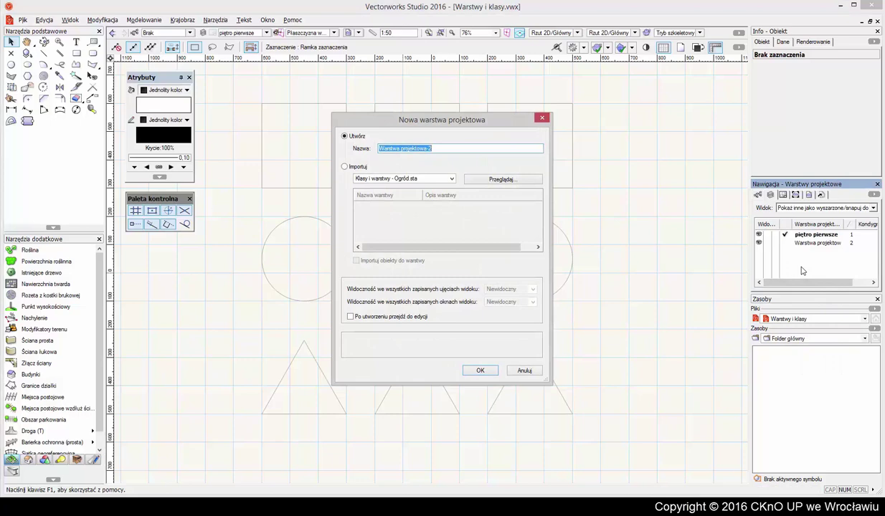
text(piętro drugie)
key(Return)
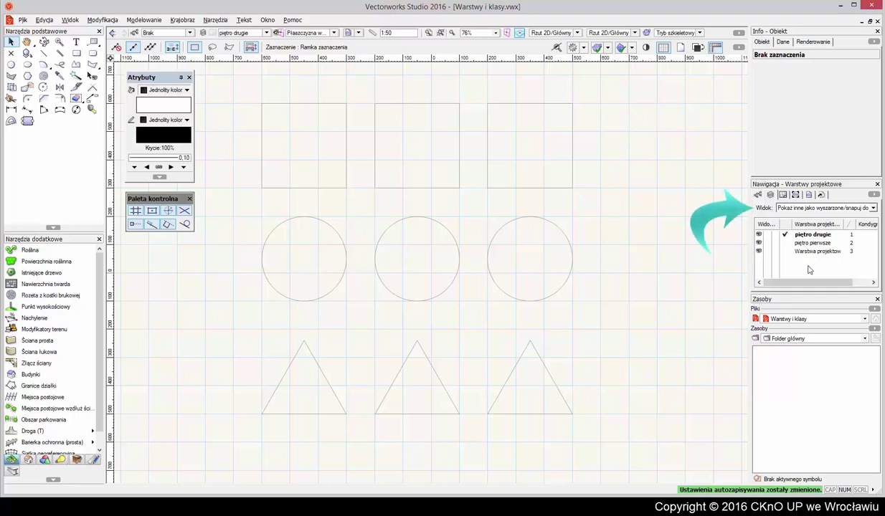
Set the design layer view option to Pokaż/snapuj do innych, followed by Pokaż/snapuj do innych/edytuj inne
click(833, 208)
click(819, 233)
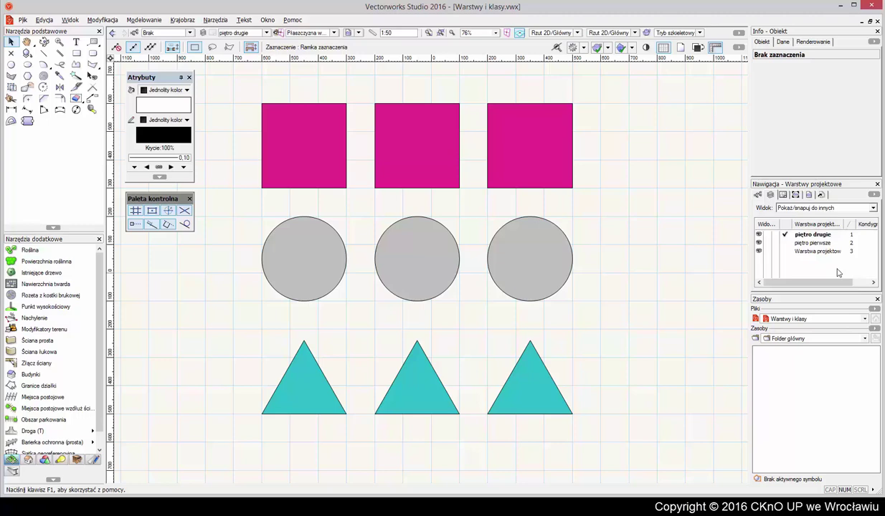
click(828, 208)
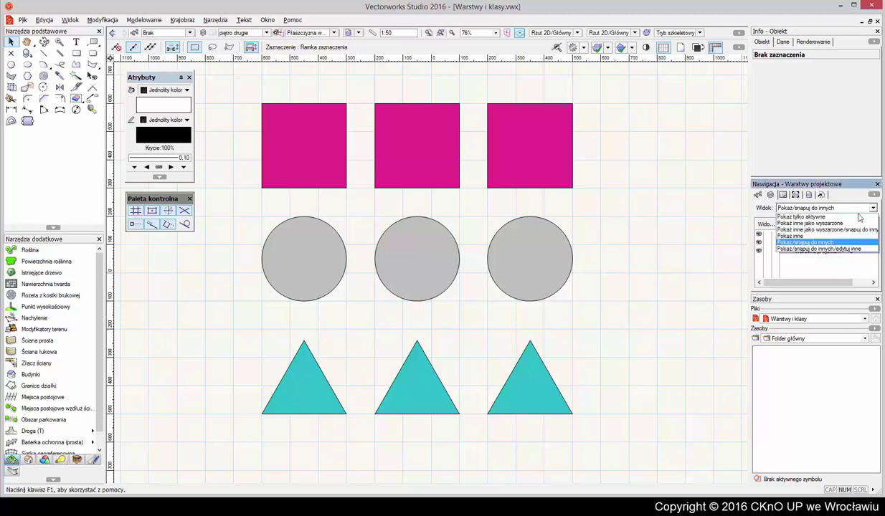
click(851, 249)
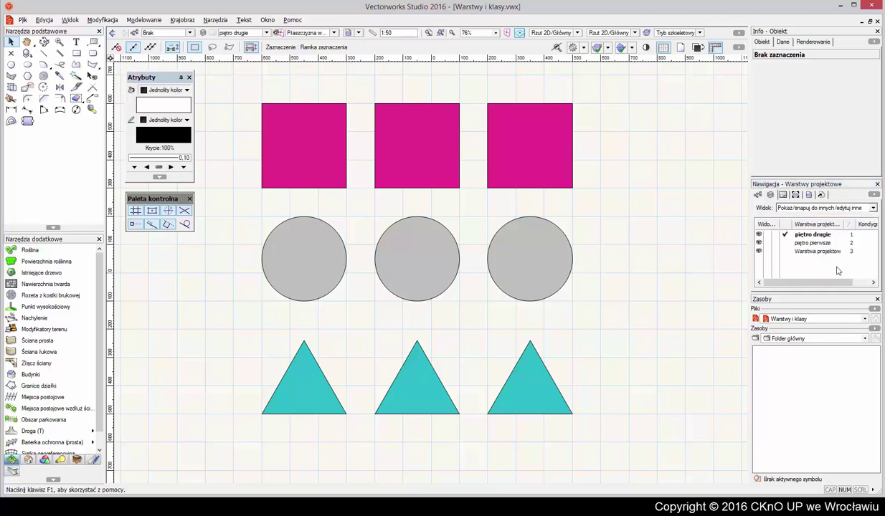
Try the invisible and greyed states on the design layer Warstwa projektowa-1 and make it fully visible again
click(767, 251)
click(775, 251)
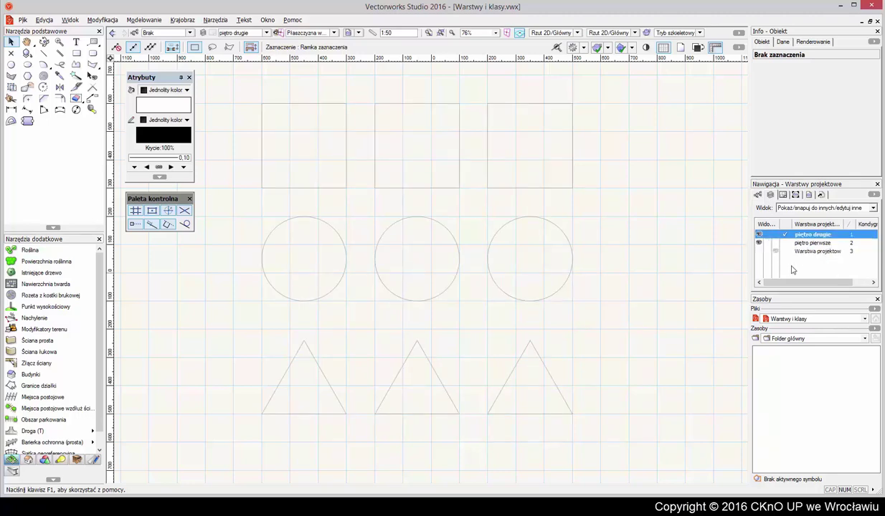
click(759, 252)
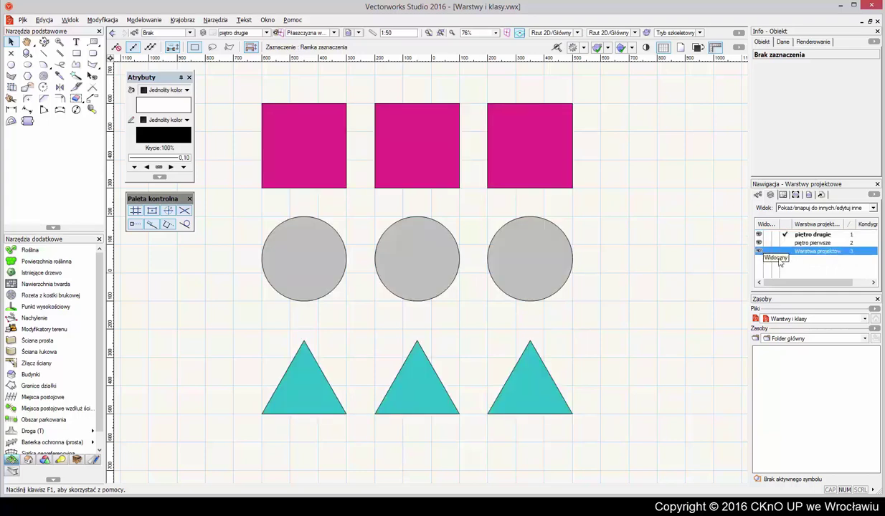
click(793, 269)
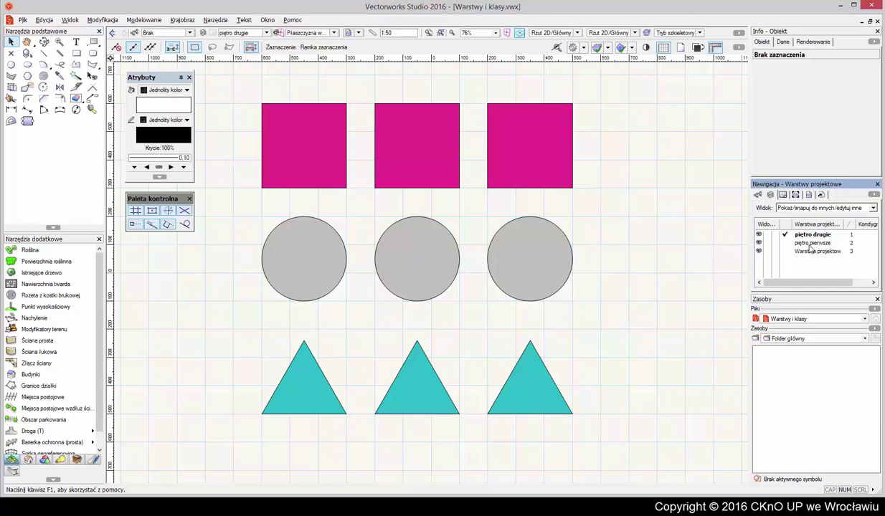
Edit the piętro pierwsze layer and set its elevation (Wyniesienie) to 300
right_click(803, 243)
click(826, 260)
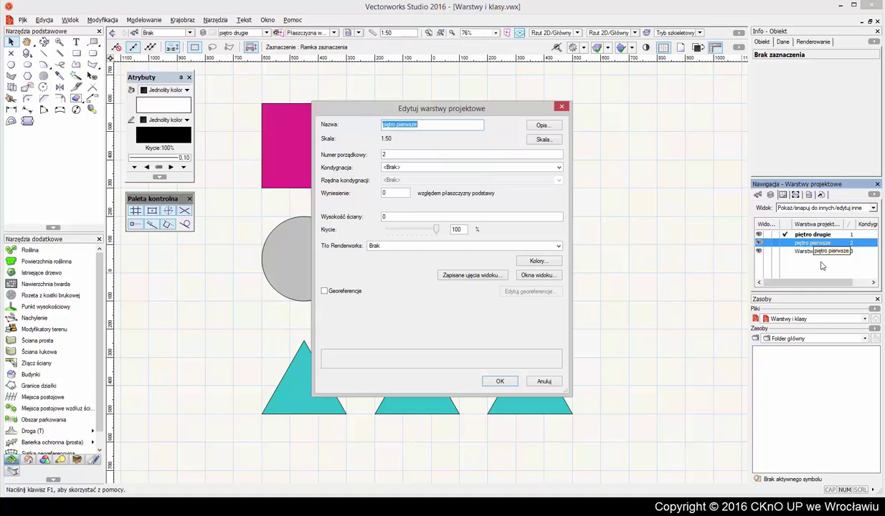
click(395, 193)
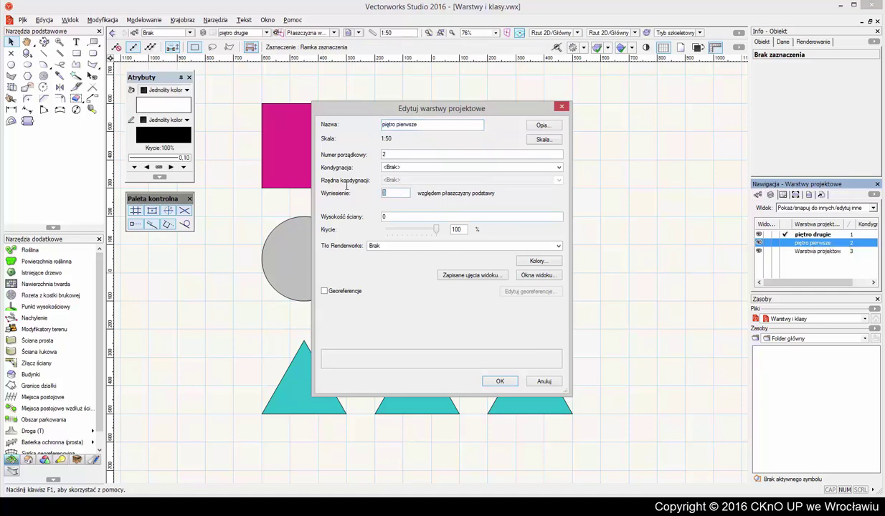
text(300)
click(498, 382)
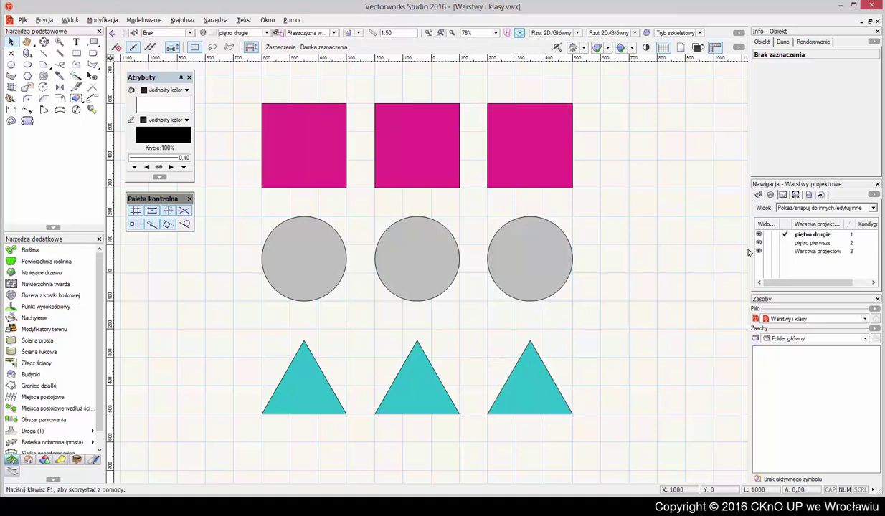
Edit the piętro drugie layer and set its elevation (Wyniesienie) to 600
right_click(808, 234)
click(827, 249)
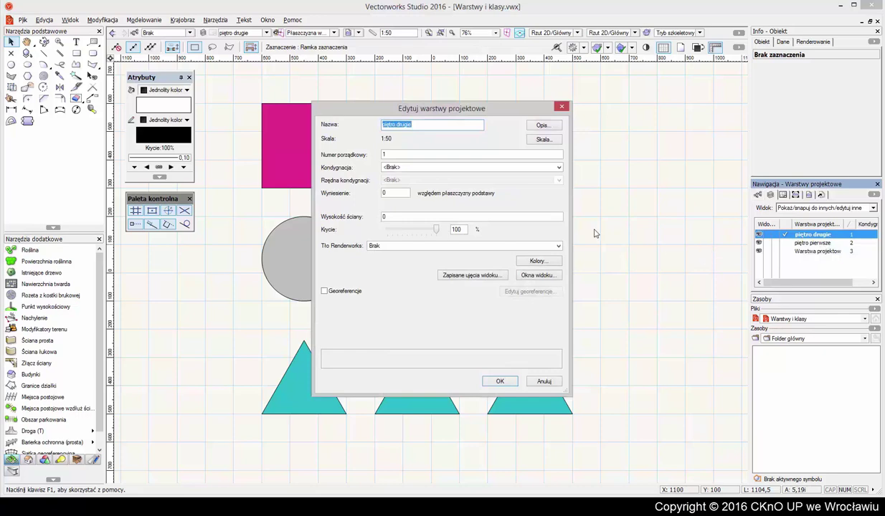
click(384, 192)
text(600)
click(500, 381)
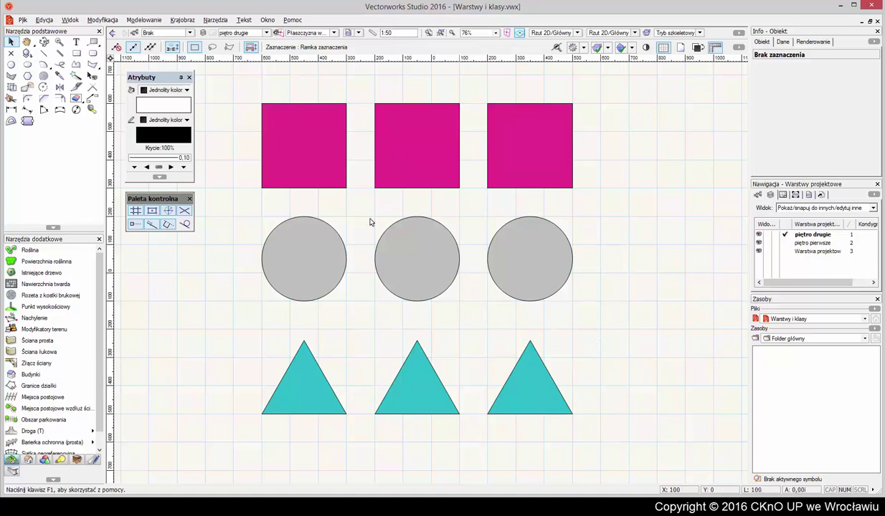
Assign the square, circle and triangle of the leftmost column to the piętro pierwsze layer and deselect them
drag(230, 79, 367, 446)
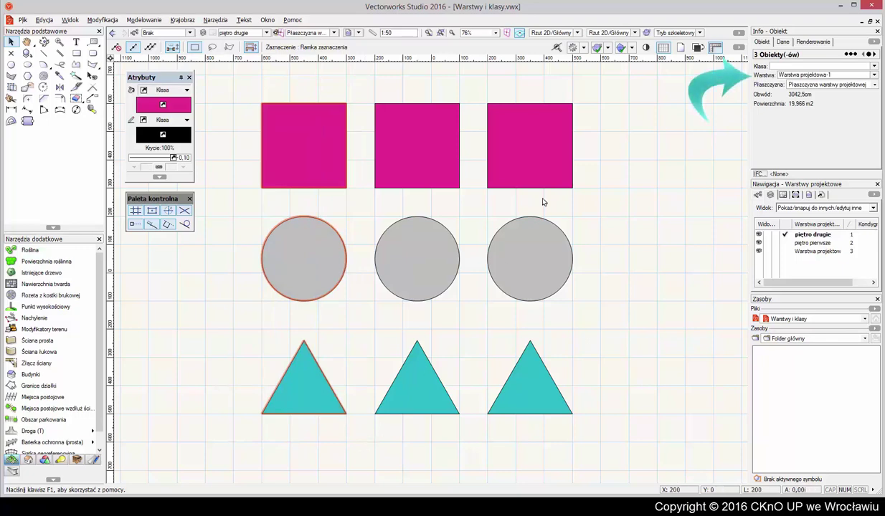
click(794, 76)
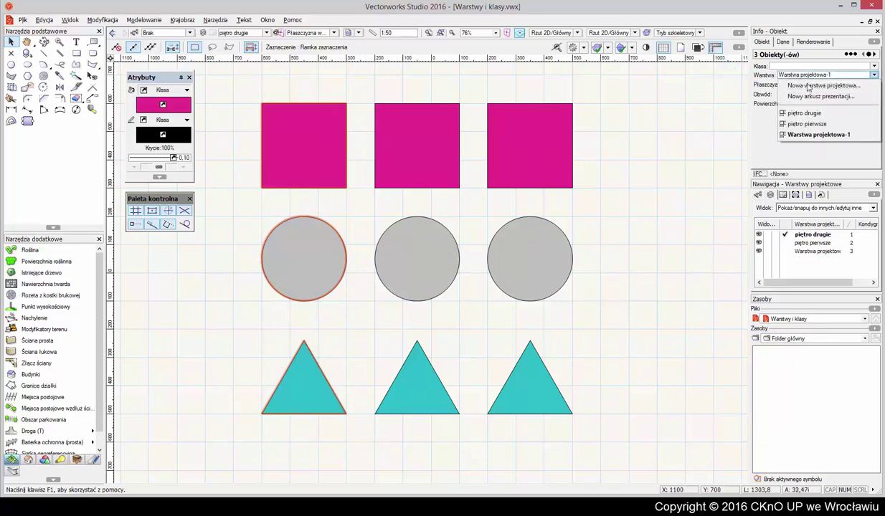
click(832, 125)
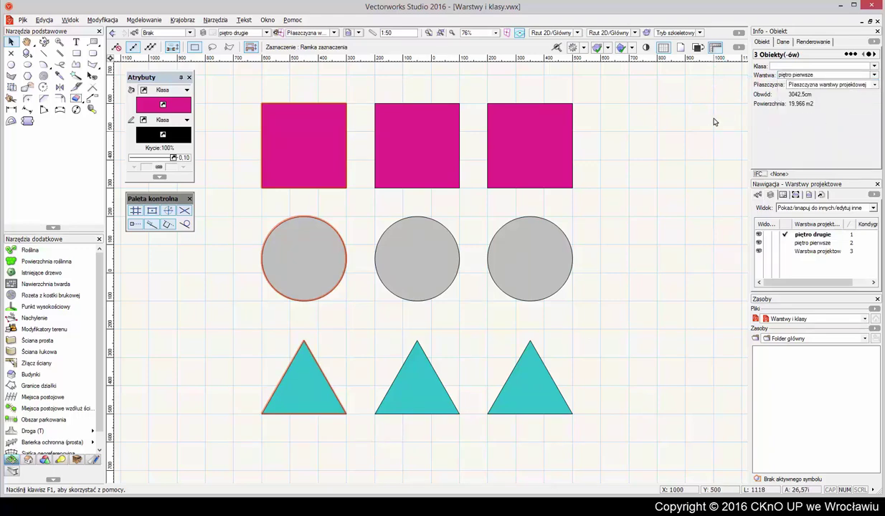
click(674, 159)
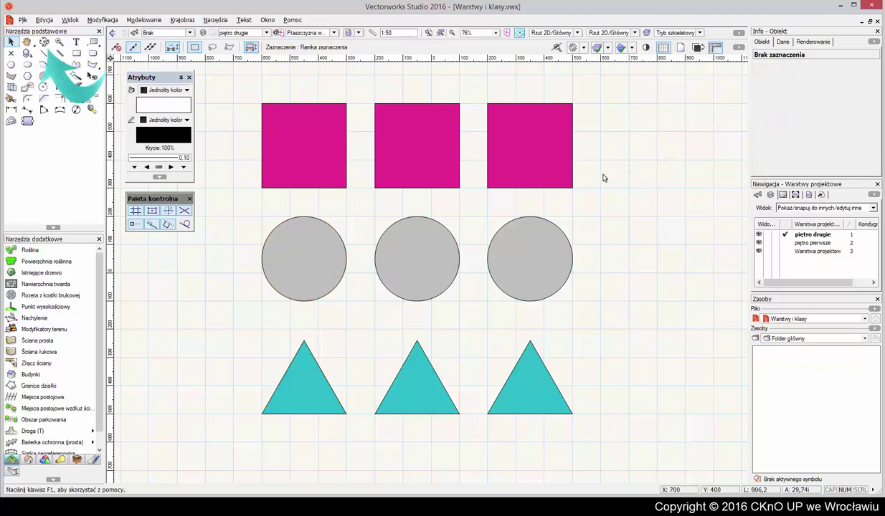
Orbit the drawing into a 3D view with the Flyover tool to examine the heights of the shapes on different layers
click(44, 42)
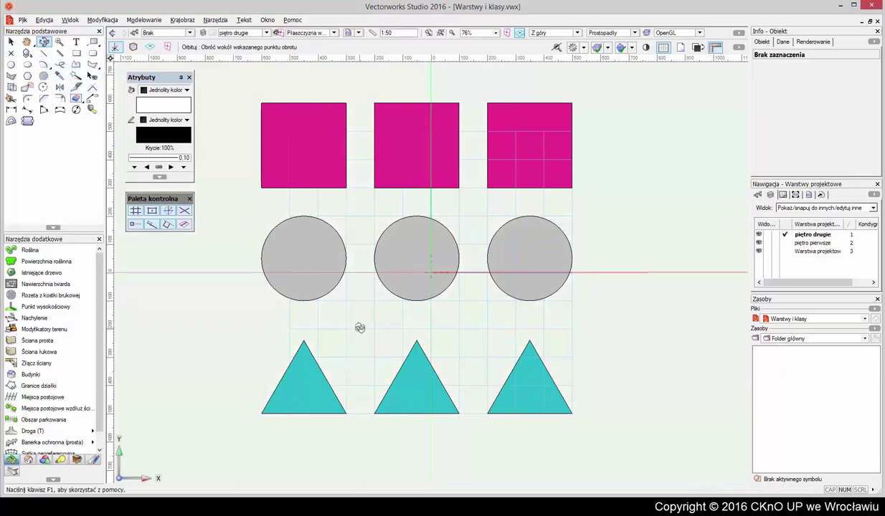
drag(359, 326, 427, 267)
scroll(424, 269, down, 2)
scroll(362, 172, up, 2)
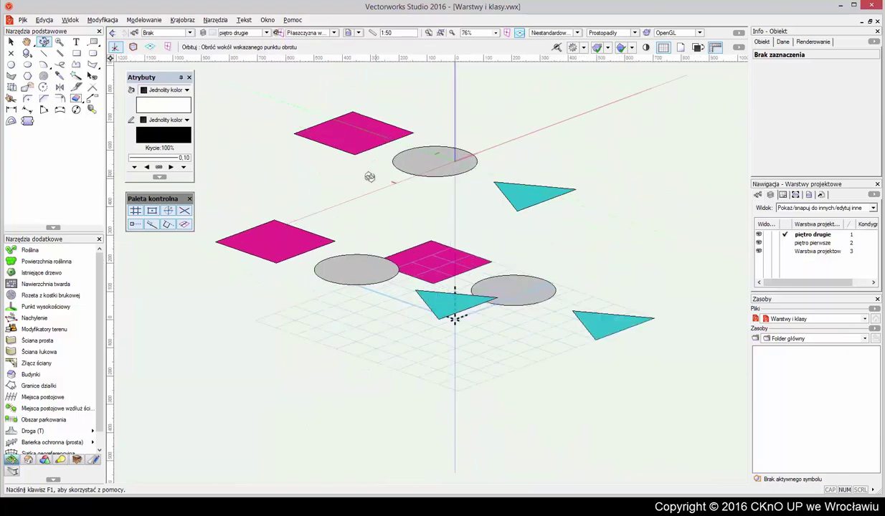